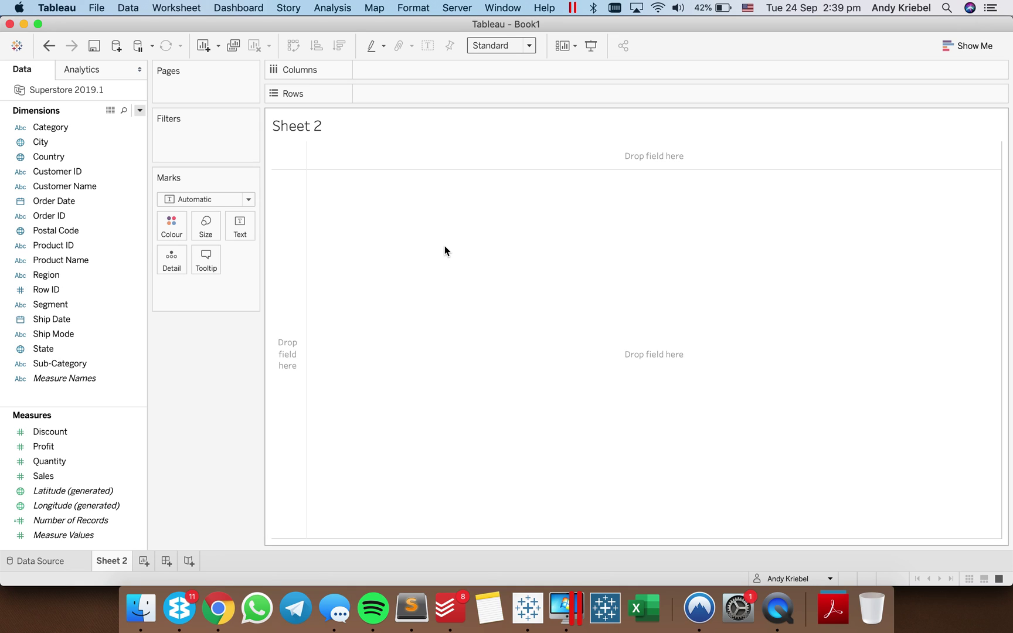
Build a Category > Sub-Category hierarchy, place Category on Rows and drill into its sub-categories.
click(51, 365)
drag(51, 367, 287, 203)
click(614, 321)
click(365, 94)
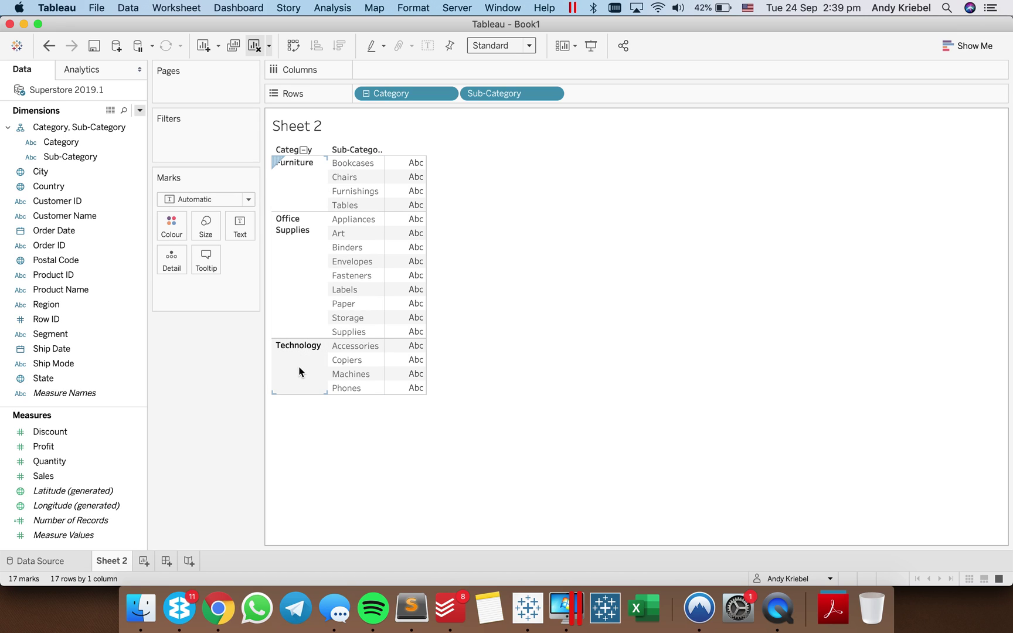
Undo the drill-down, the Category row and the hierarchy to clear the sheet.
click(49, 46)
click(49, 46)
click(49, 45)
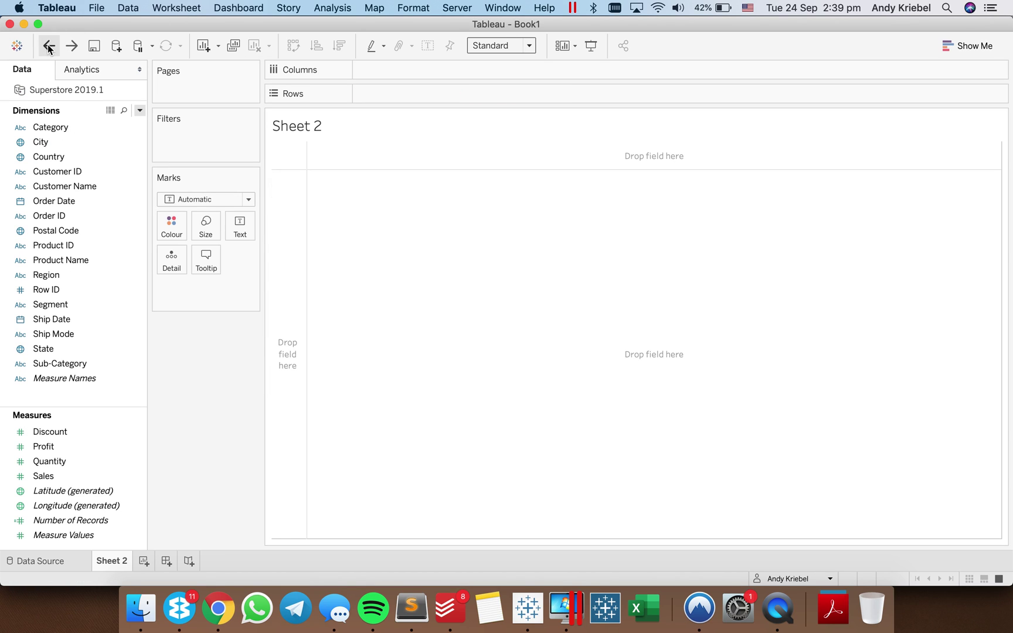
Create a String parameter named Empty Parameter with a blank current value.
click(139, 110)
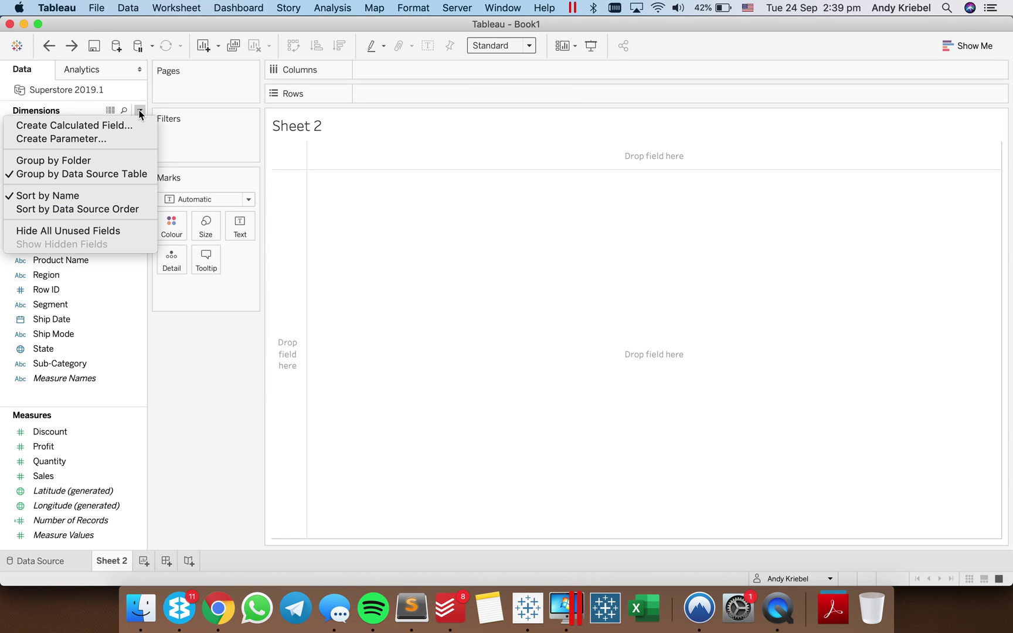
click(128, 125)
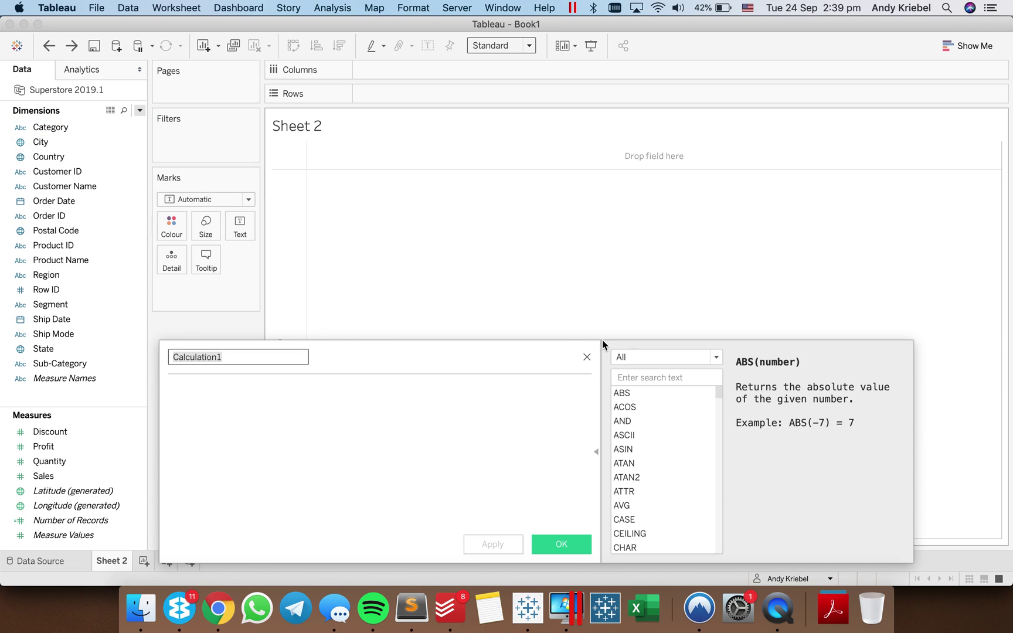
click(586, 359)
click(139, 110)
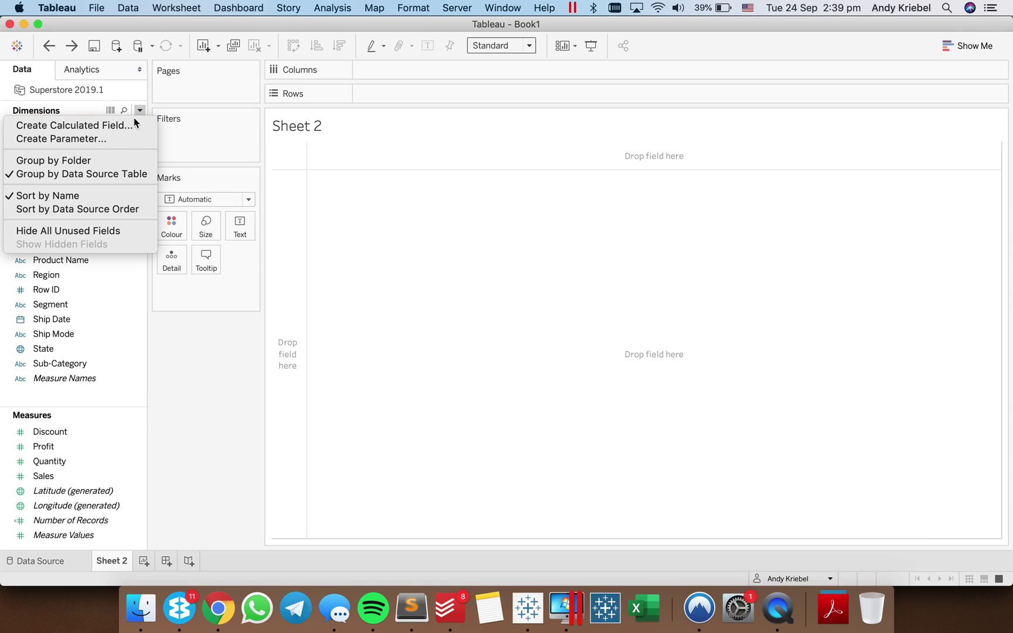
click(122, 141)
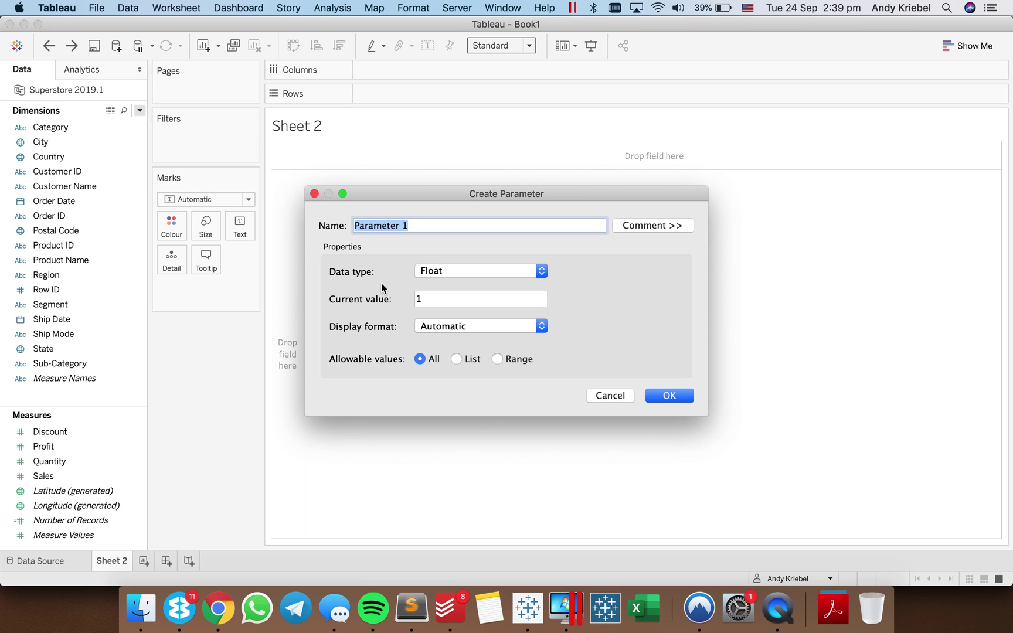
text(Empty Paramete)
click(446, 270)
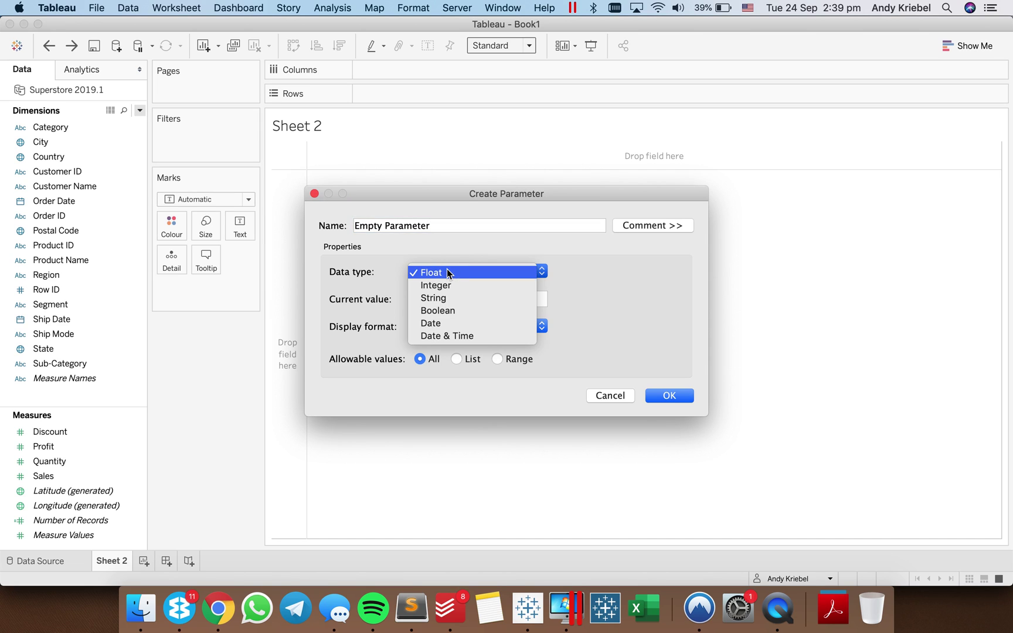
click(445, 296)
click(432, 300)
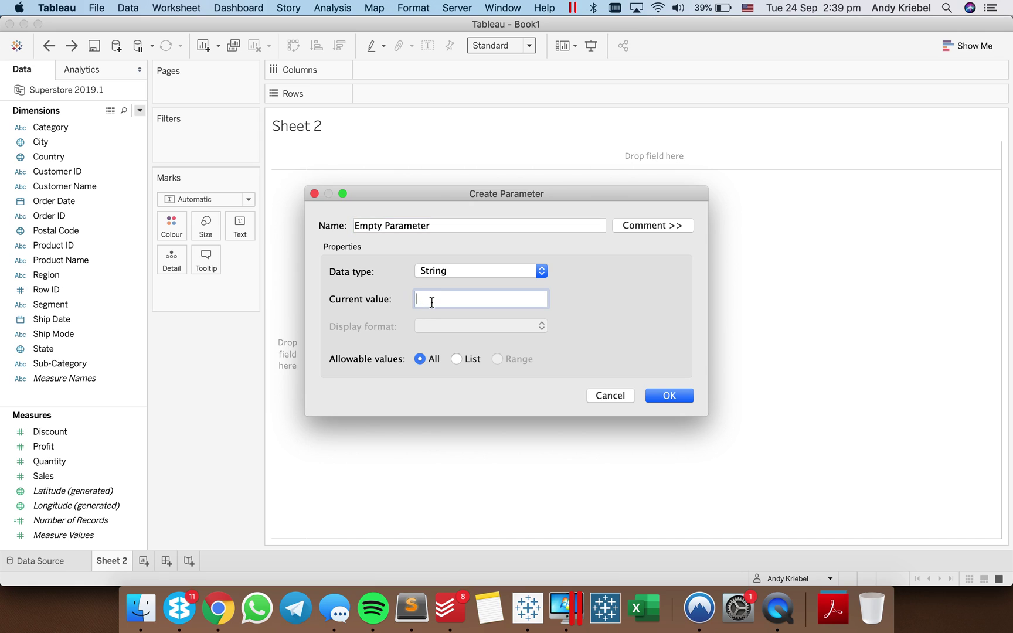
click(669, 395)
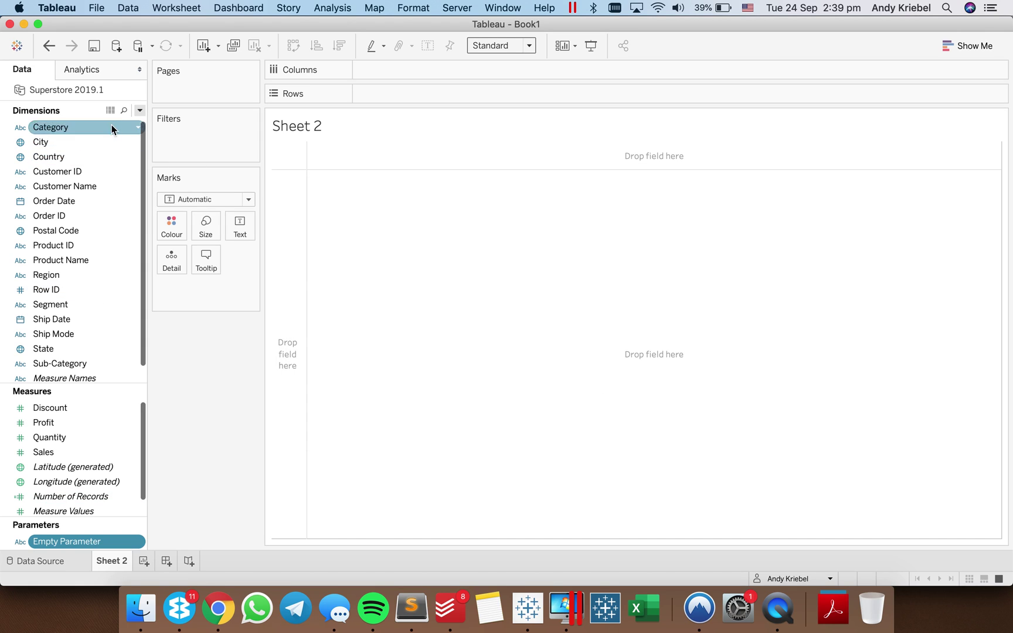
Plot SUM(Sales) per Category as horizontal bars, with Category on Rows and Sales on Columns.
drag(70, 131, 288, 223)
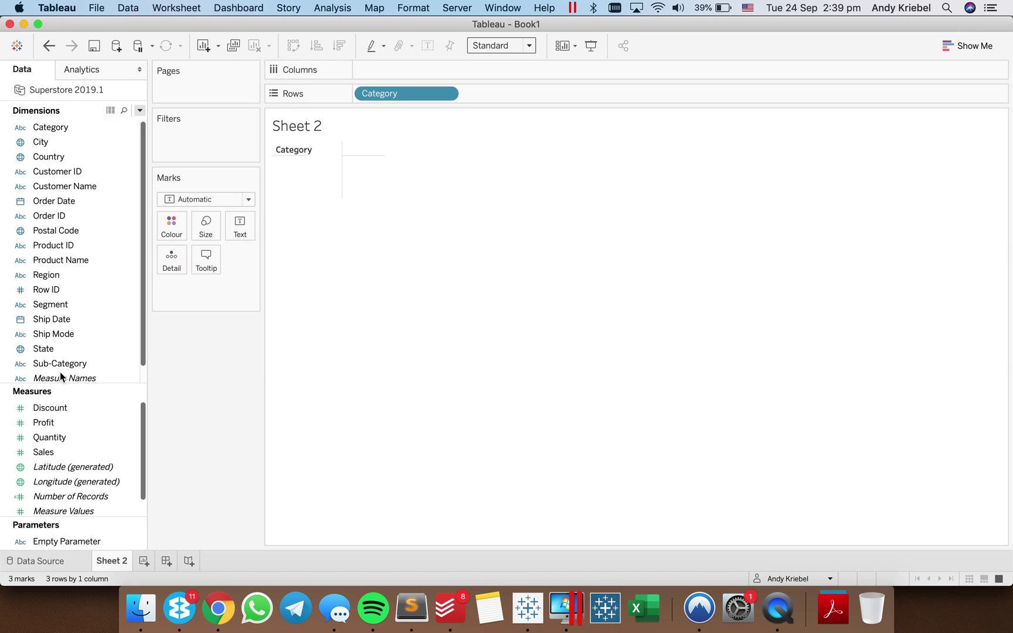
drag(59, 451, 397, 68)
click(139, 112)
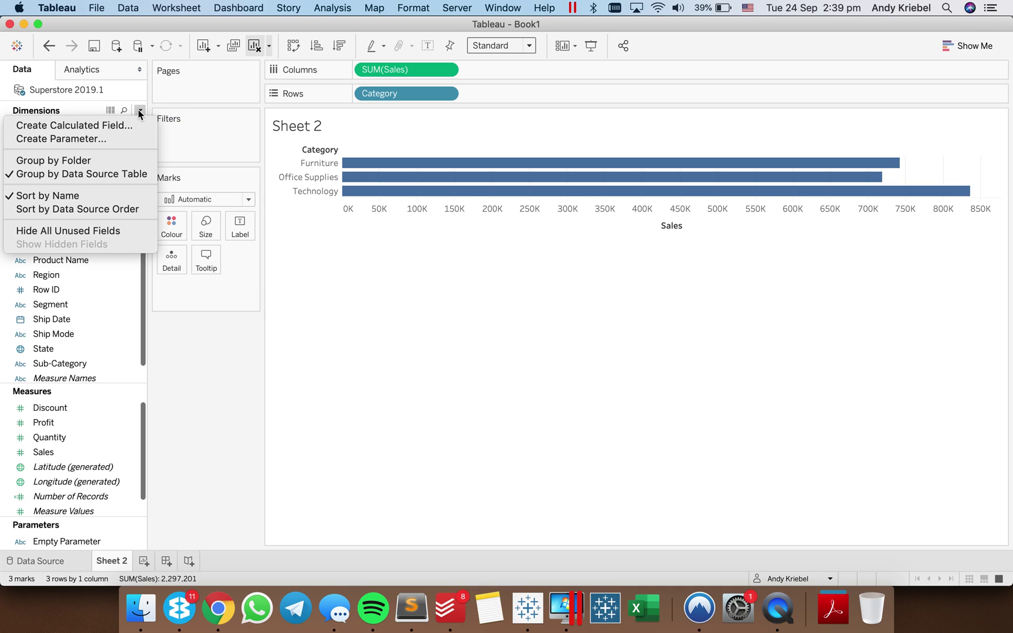
Start a new calculated field named Cat or SC.
click(117, 130)
text(SC)
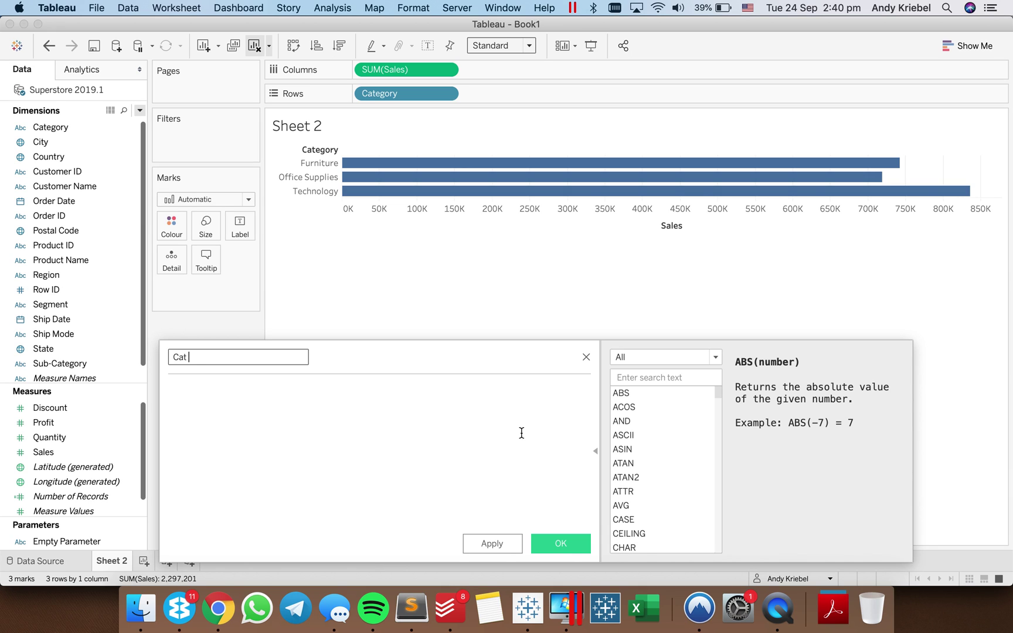
text(SC)
click(433, 468)
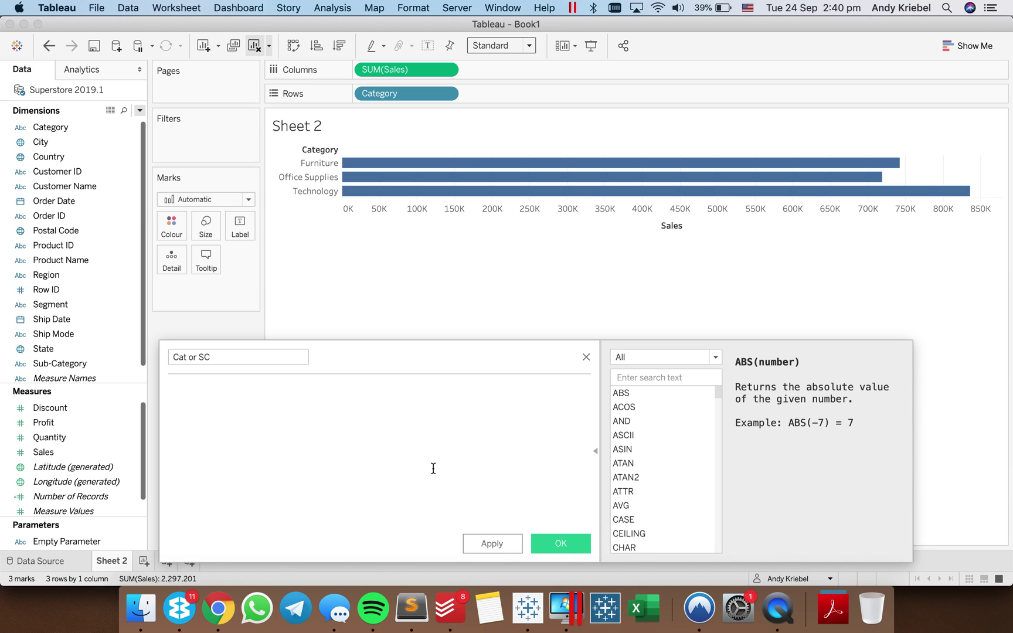
Enter IF [Empty Parameter] = [Category] THEN [Sub-Category] ELSE [Category] END and save the field.
text(IF emp)
key(Return)
text(= )
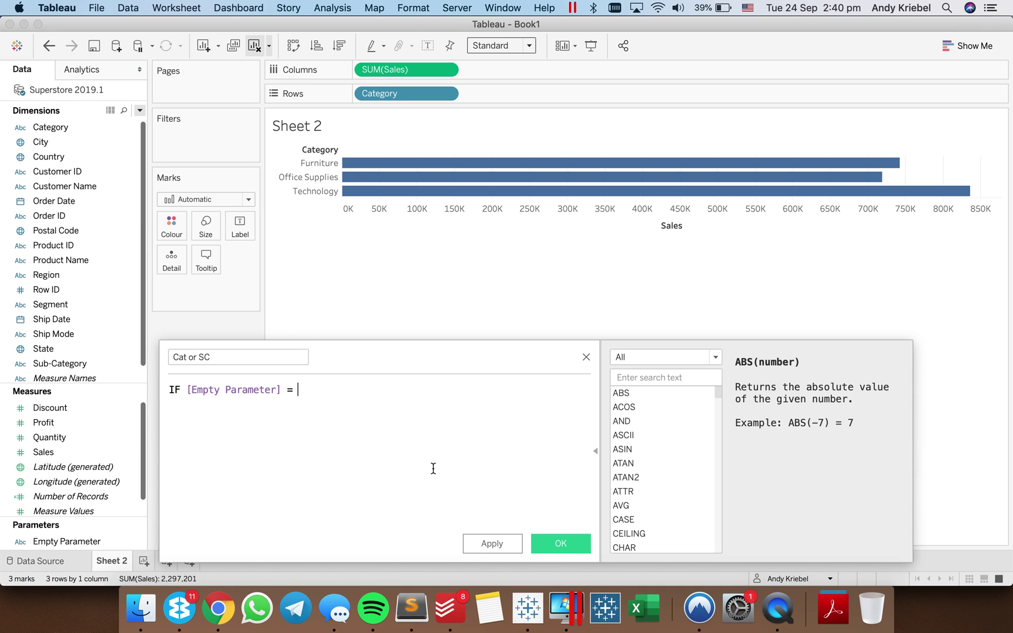
text(Cat)
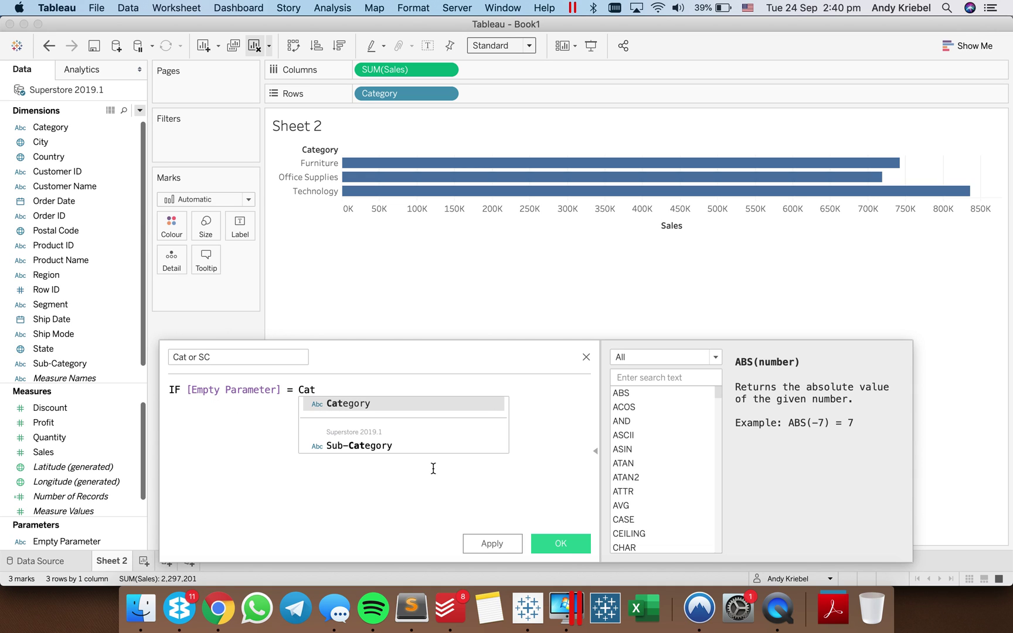
key(Return)
text(THEN )
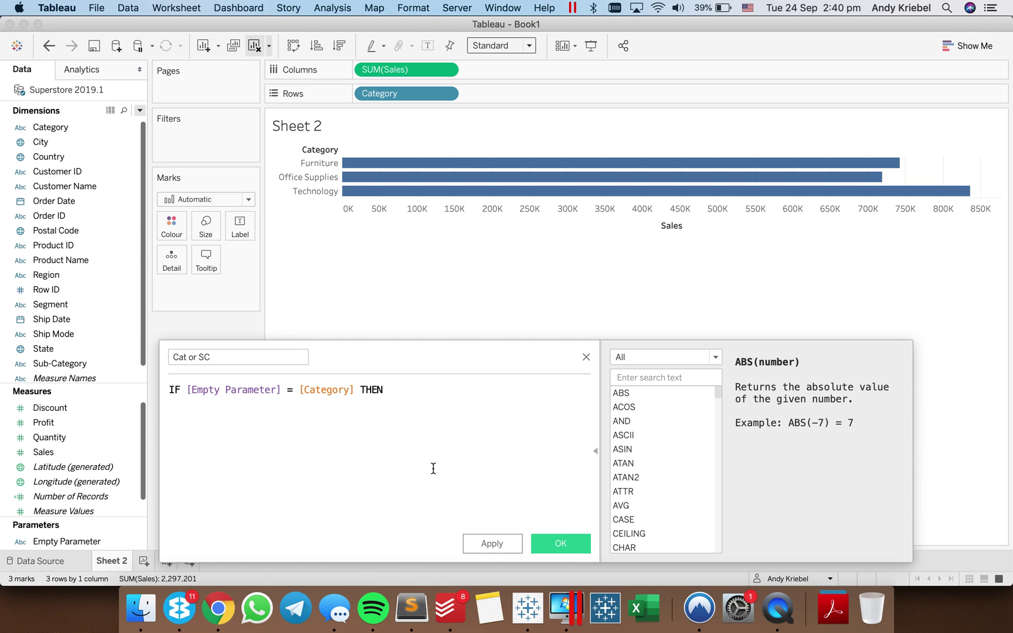
text(sub)
key(Return)
key(Return)
text(ELS)
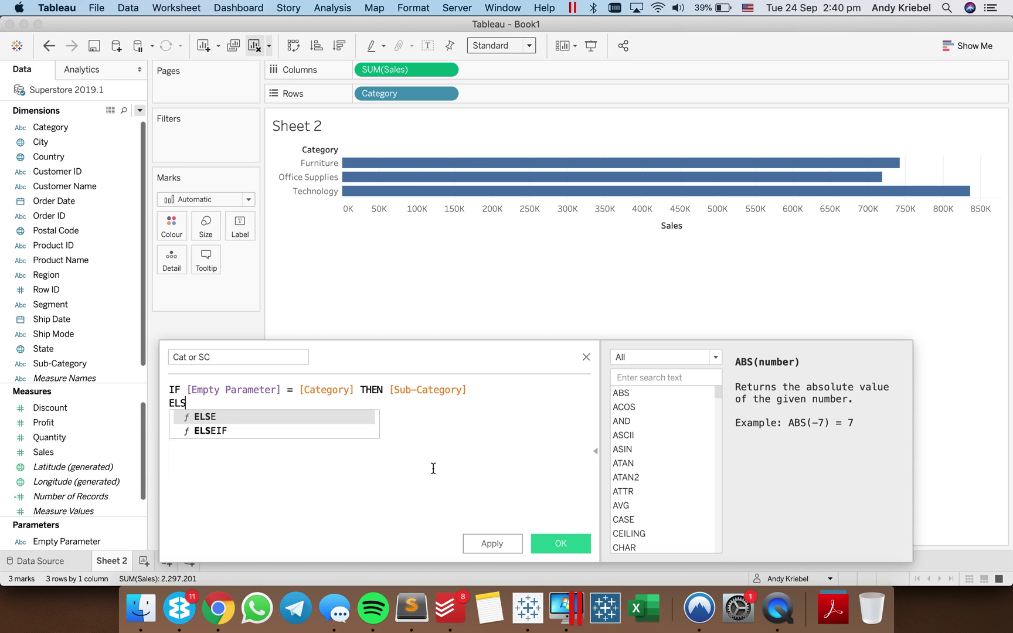
key(Return)
text(Ca)
key(Down)
key(Return)
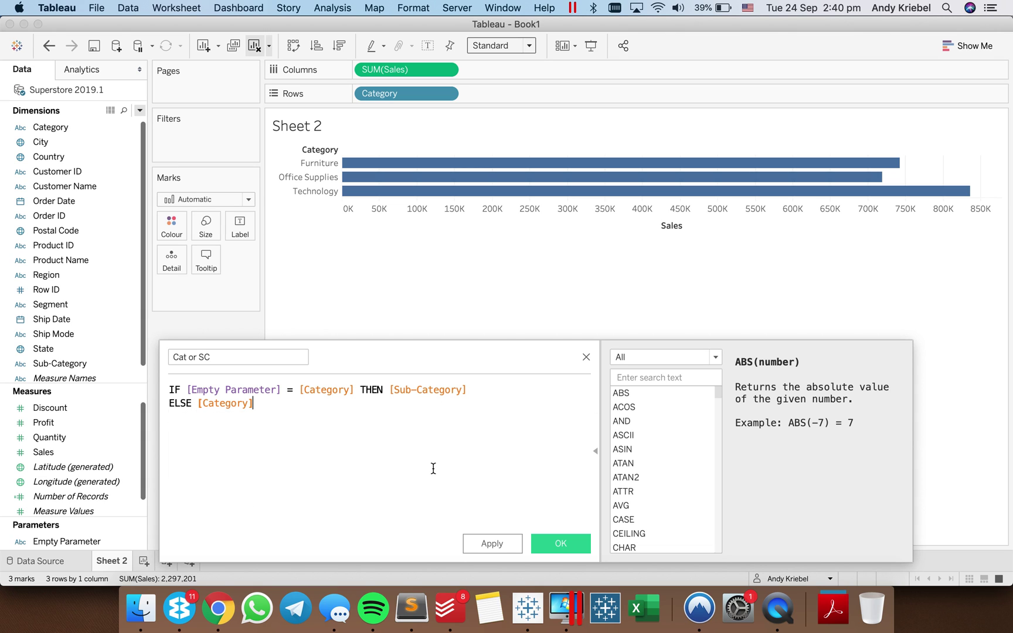
key(Return)
text(EN)
key(Return)
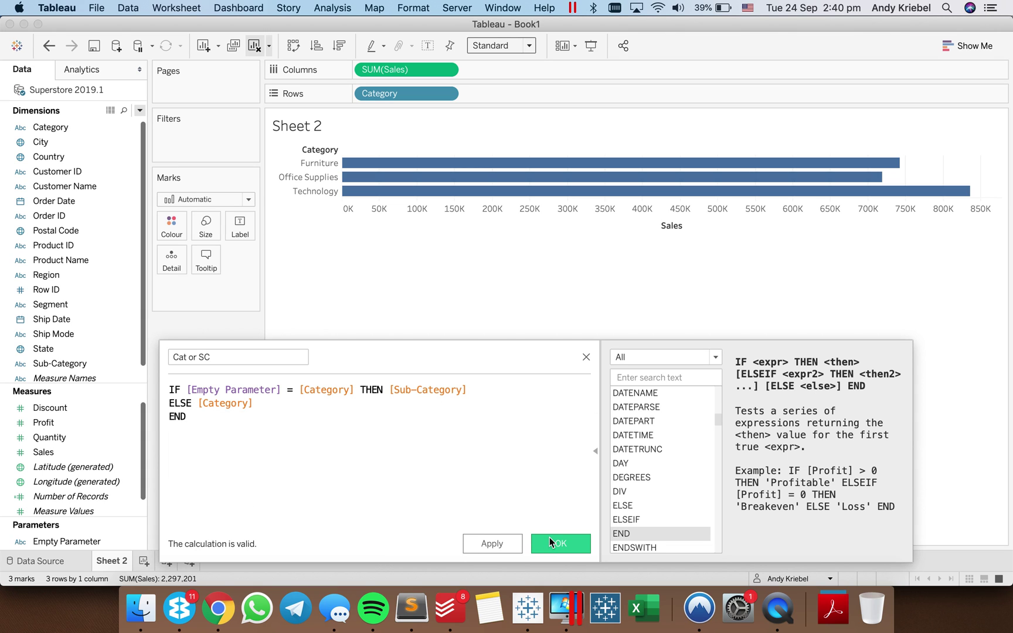
click(549, 537)
Add Cat or SC to Rows beside Category, sorted nested by Sum of Sales descending.
drag(59, 128, 493, 95)
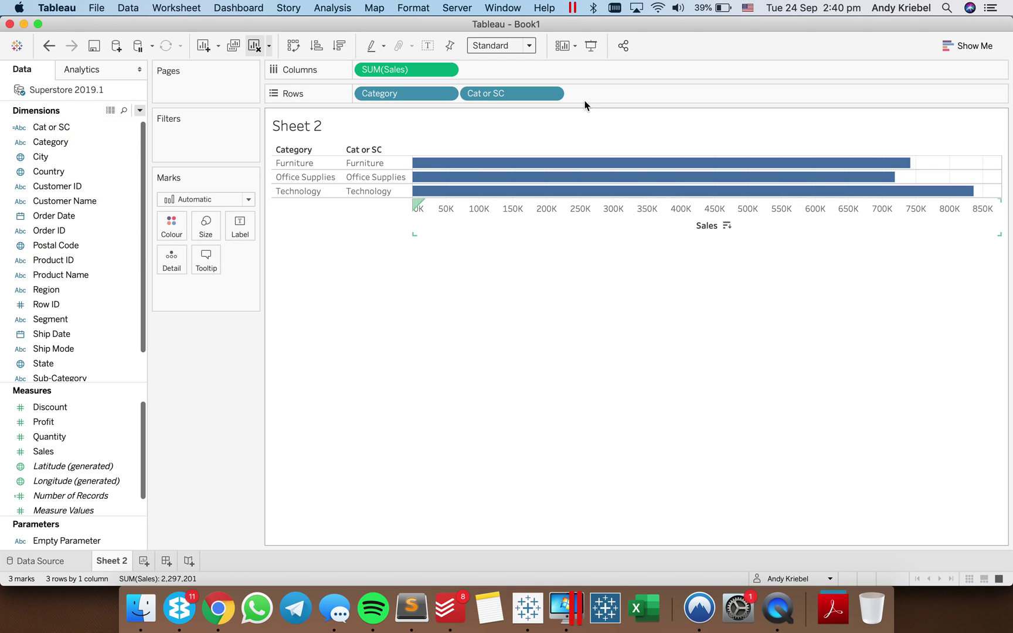
click(557, 94)
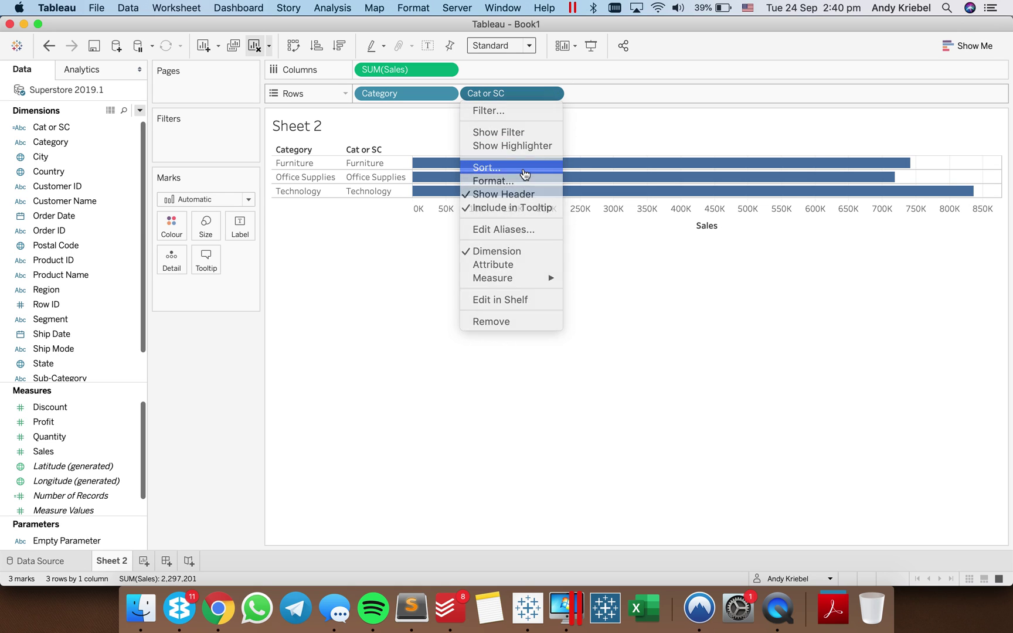
click(524, 170)
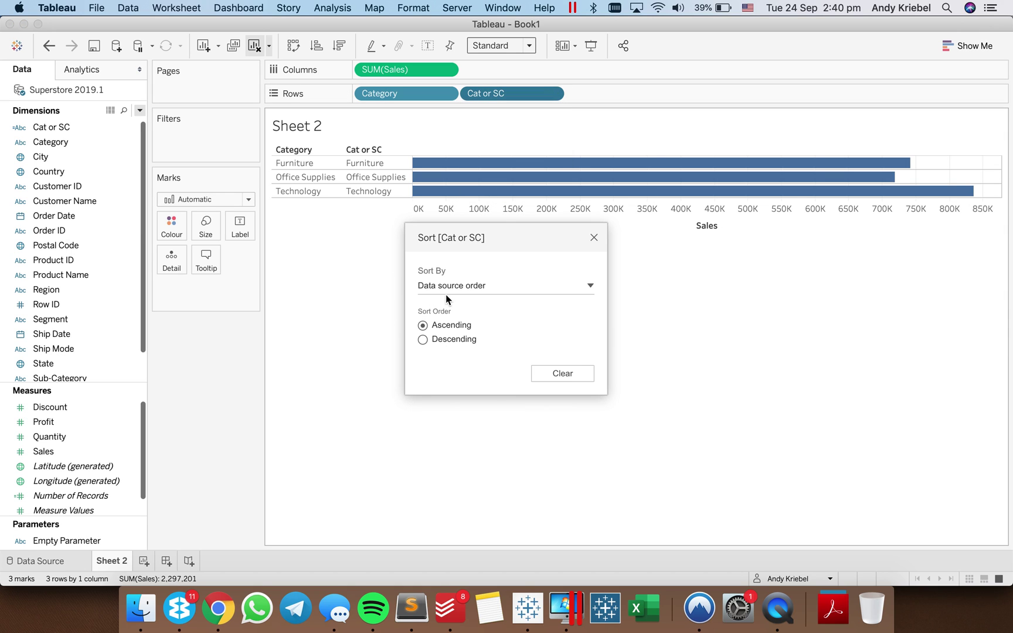
click(445, 294)
click(440, 354)
click(445, 291)
click(443, 343)
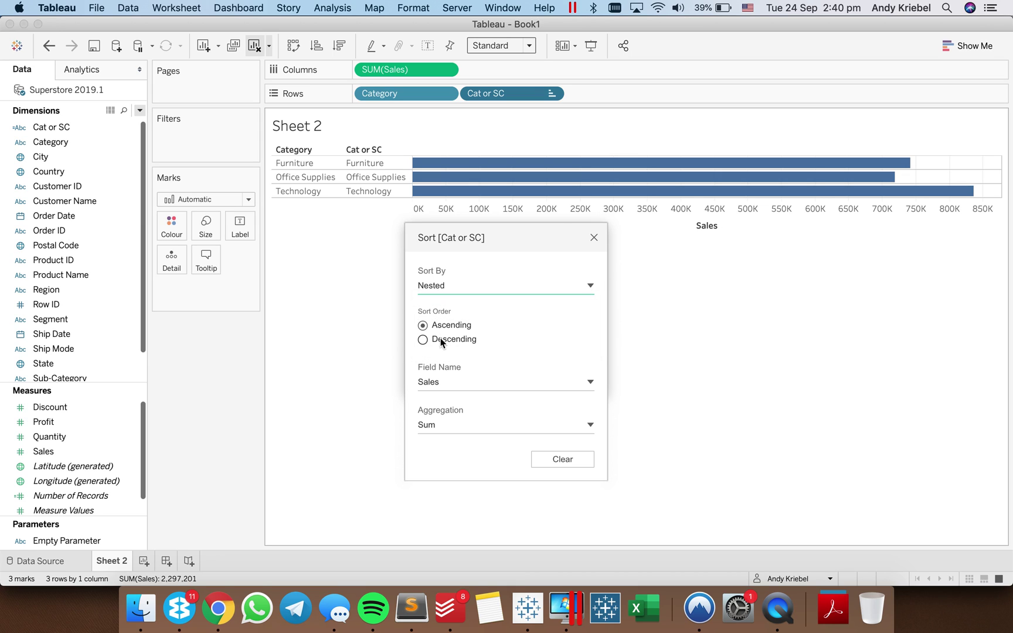
click(441, 341)
click(593, 237)
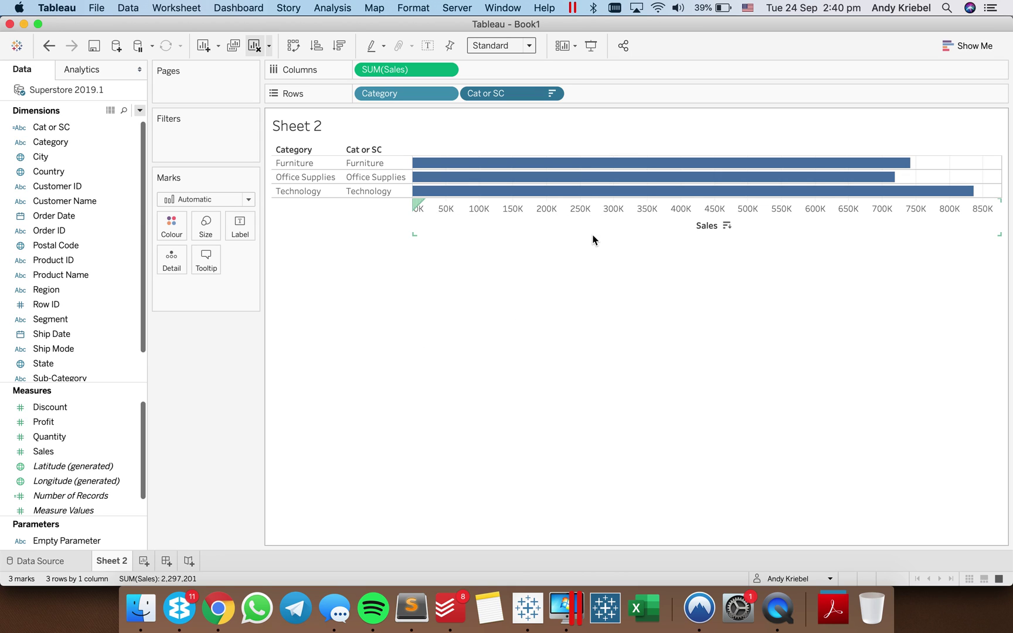
Sort Category by Sum of Sales in descending order.
click(447, 94)
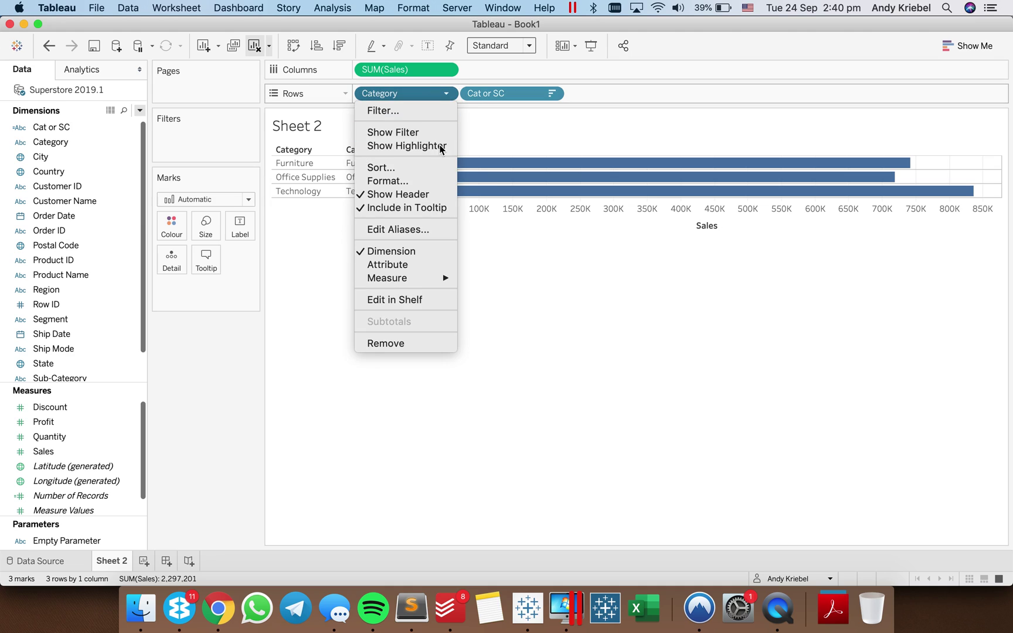
click(420, 168)
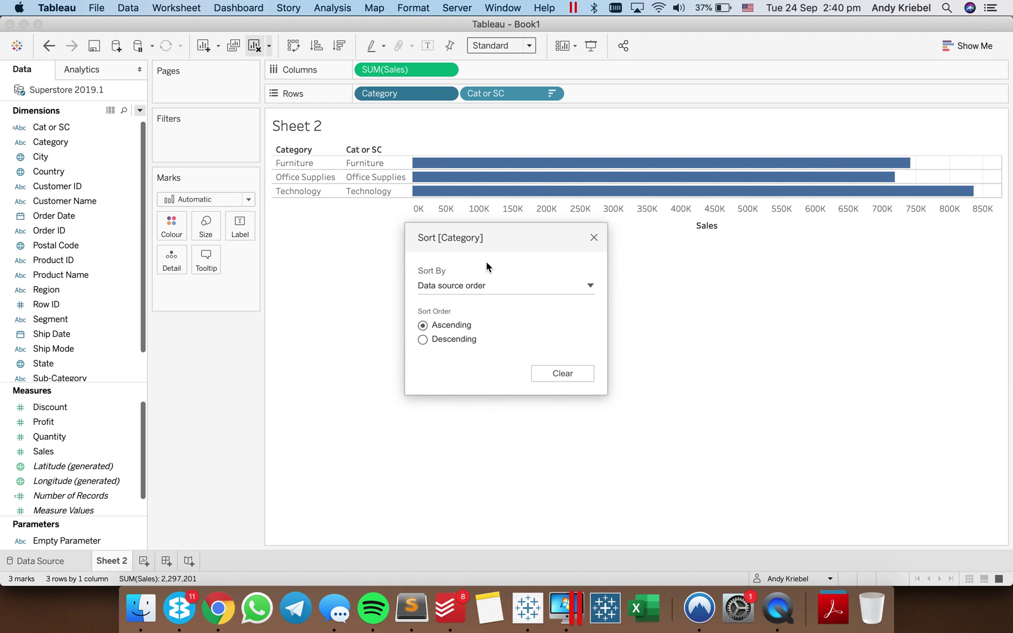
click(479, 286)
click(461, 344)
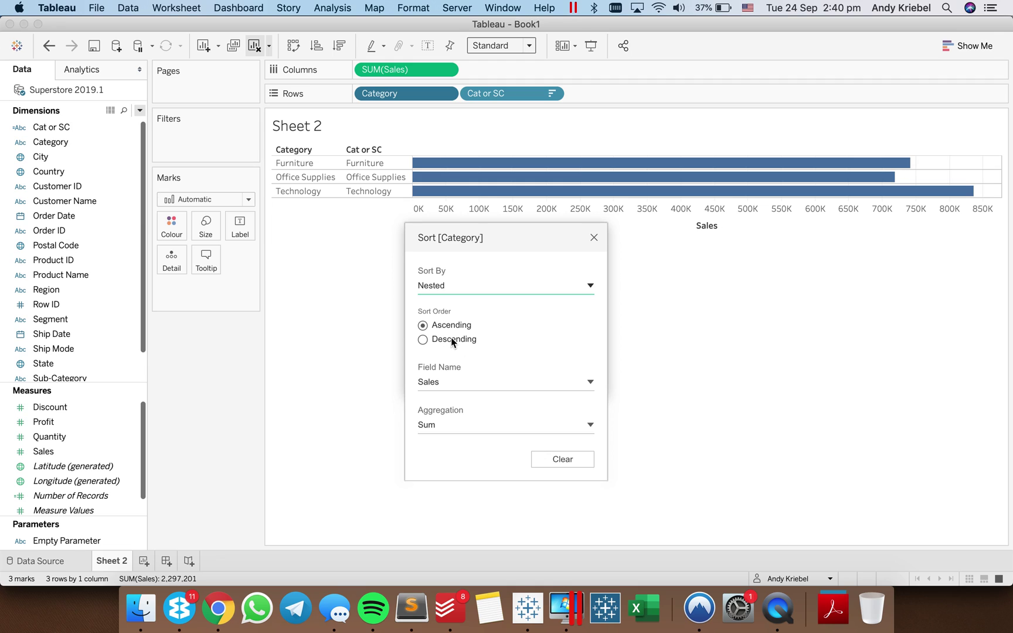
click(448, 339)
click(594, 238)
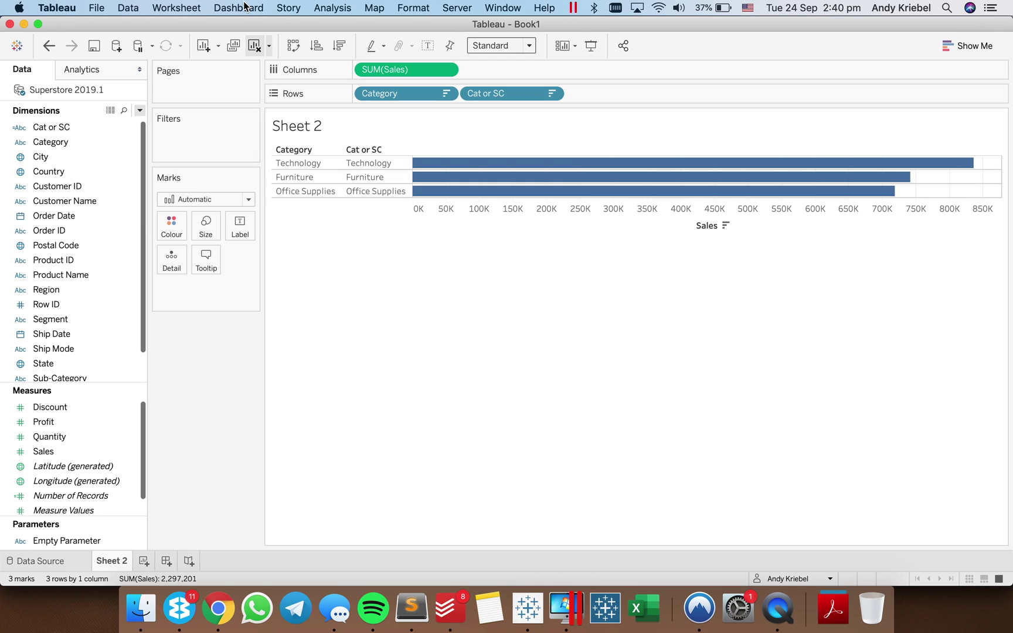
Delete the existing parameter action from the sheet's Actions list.
click(176, 8)
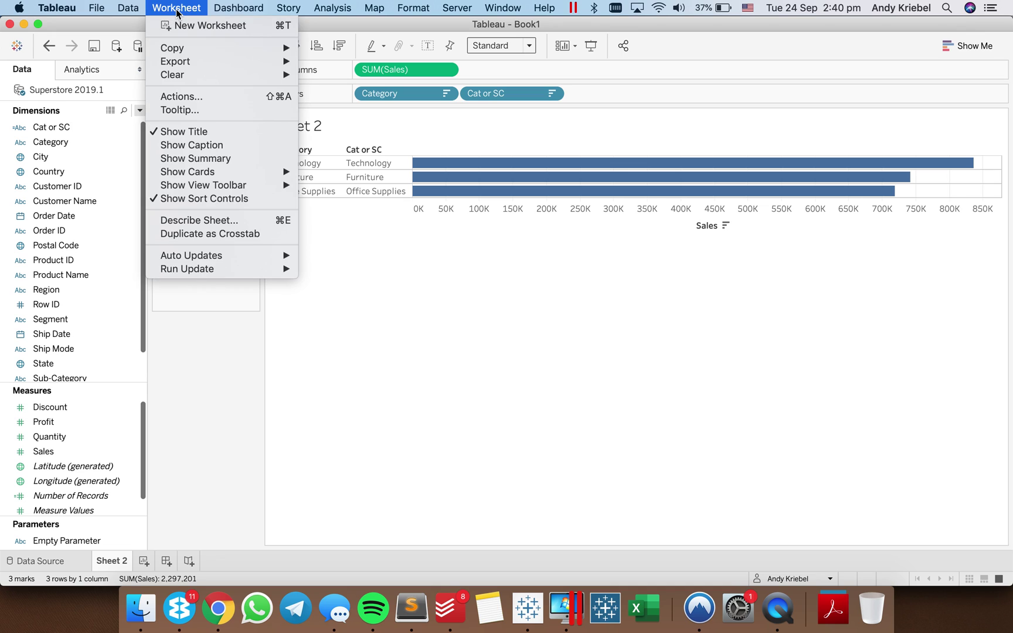
click(212, 96)
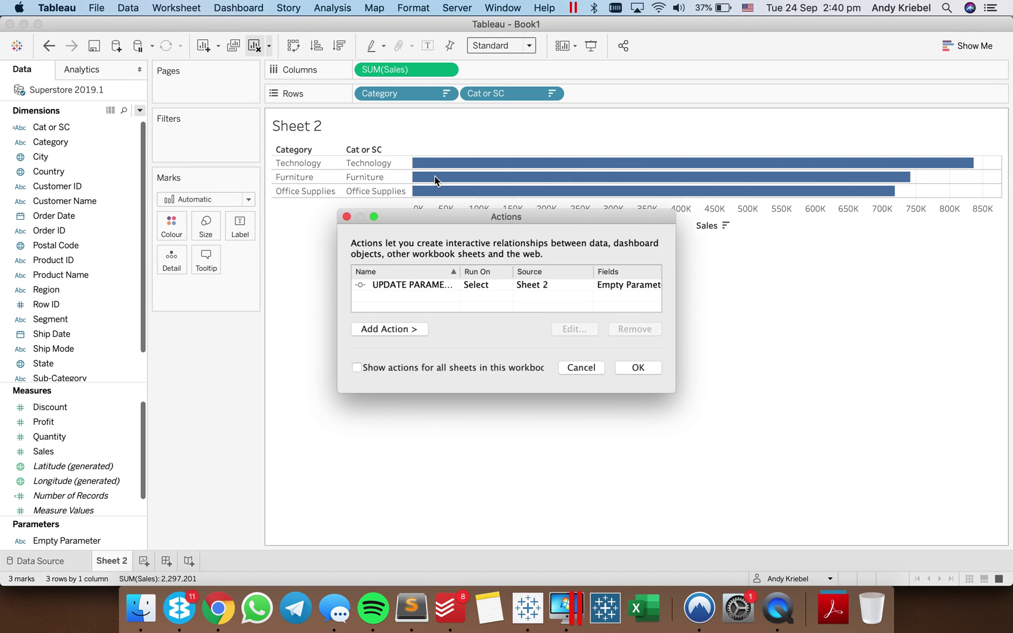
click(432, 286)
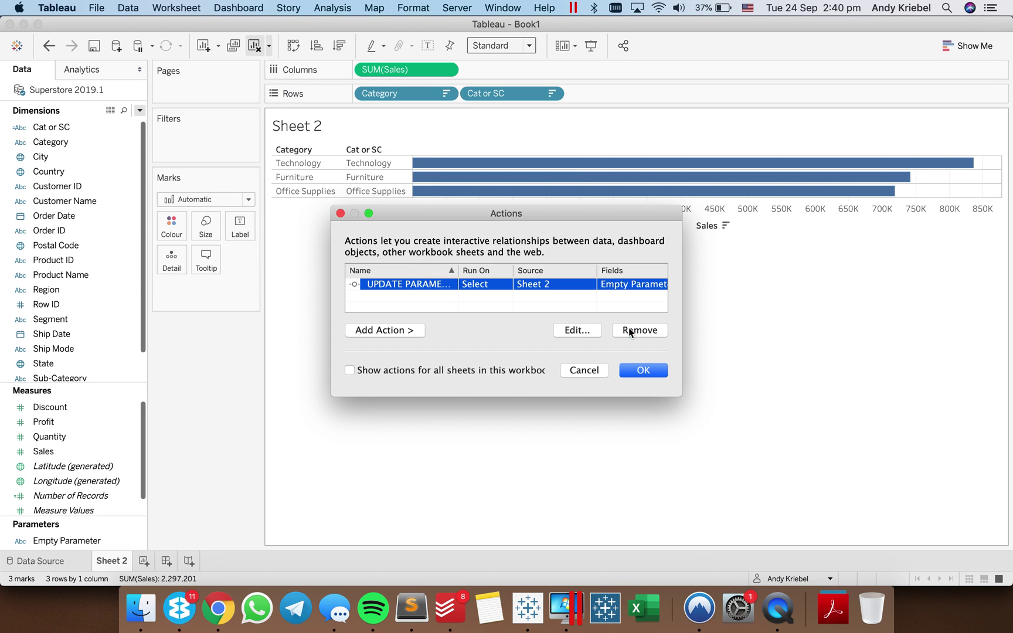
click(630, 331)
Add a Change Parameter action UPDATE EMPTY PARAMETER targeting Empty Parameter with field Cat or SC.
click(401, 331)
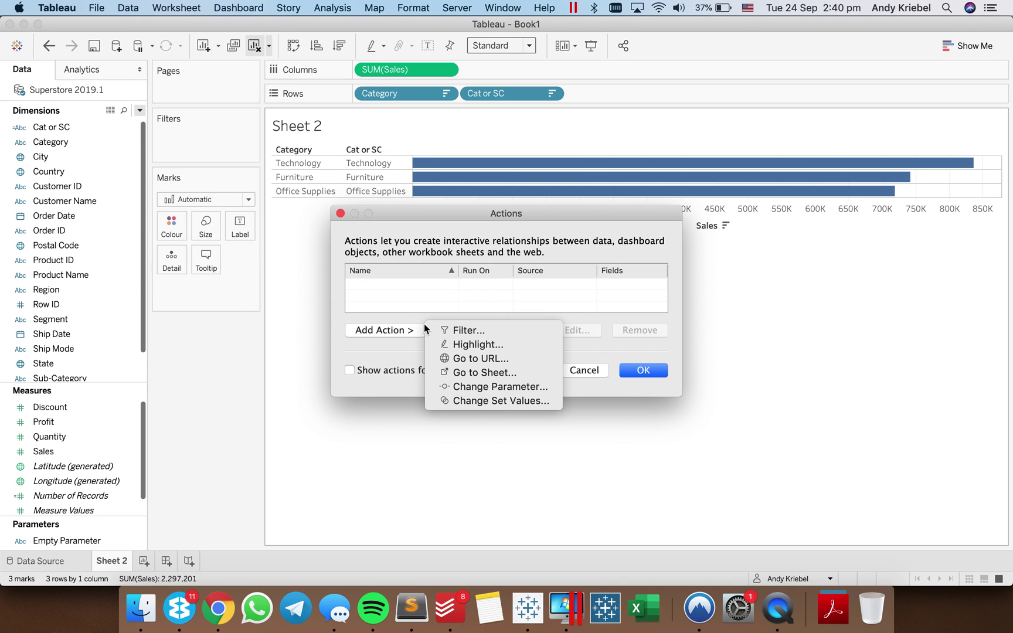
click(474, 386)
text(UPD)
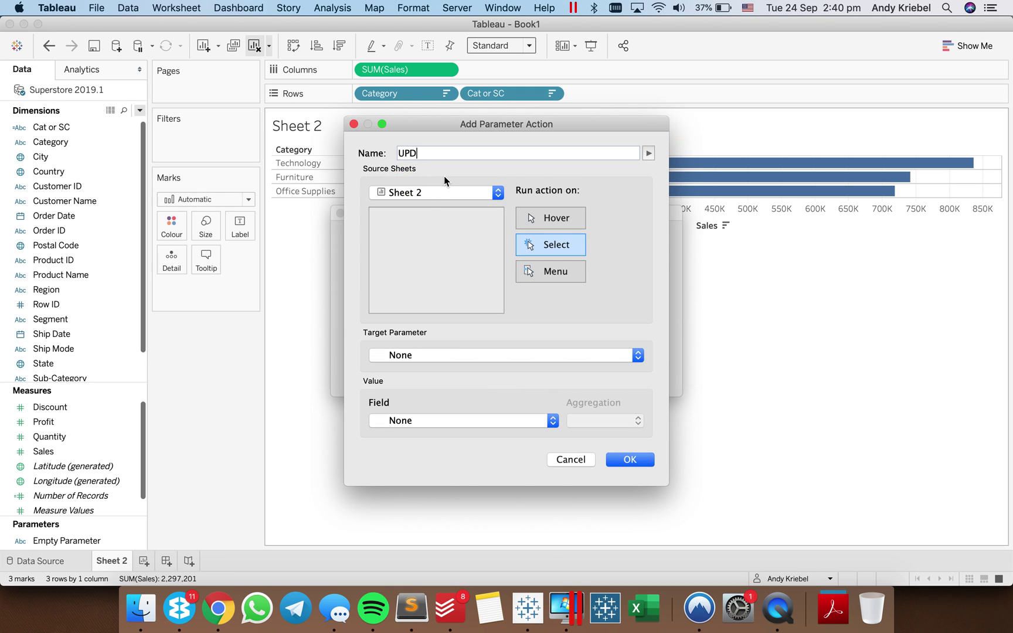
text(ATE EMPTY )
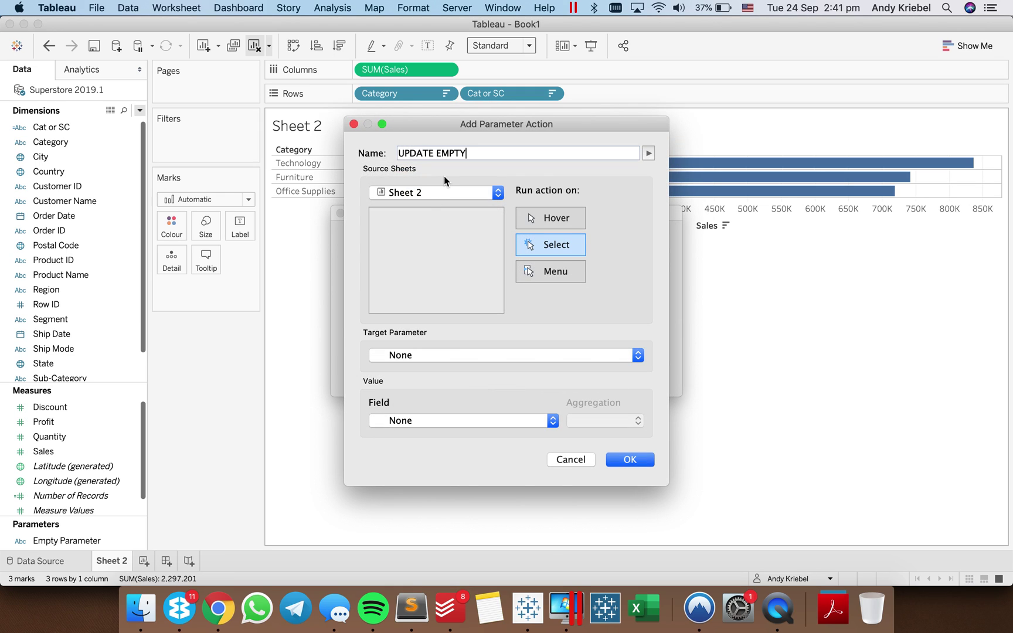
text(PARAMETER)
click(430, 360)
click(427, 374)
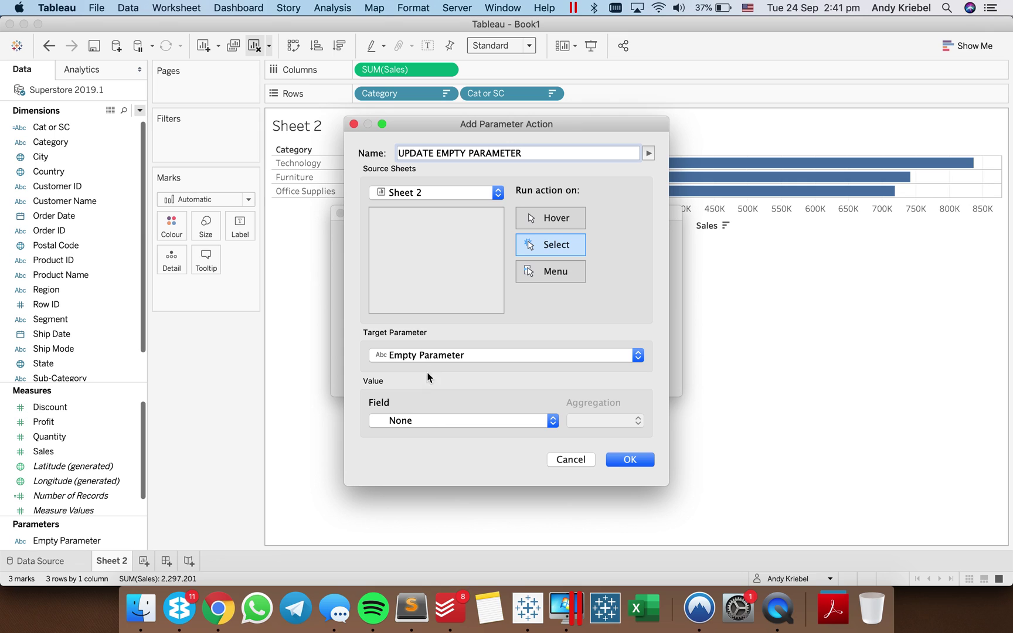
click(426, 421)
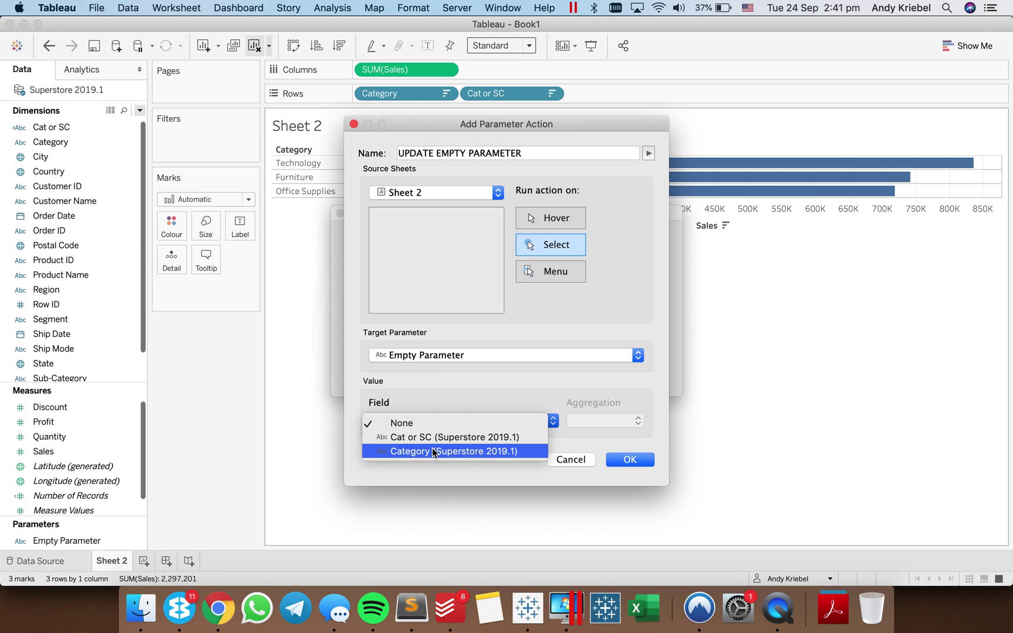
click(432, 440)
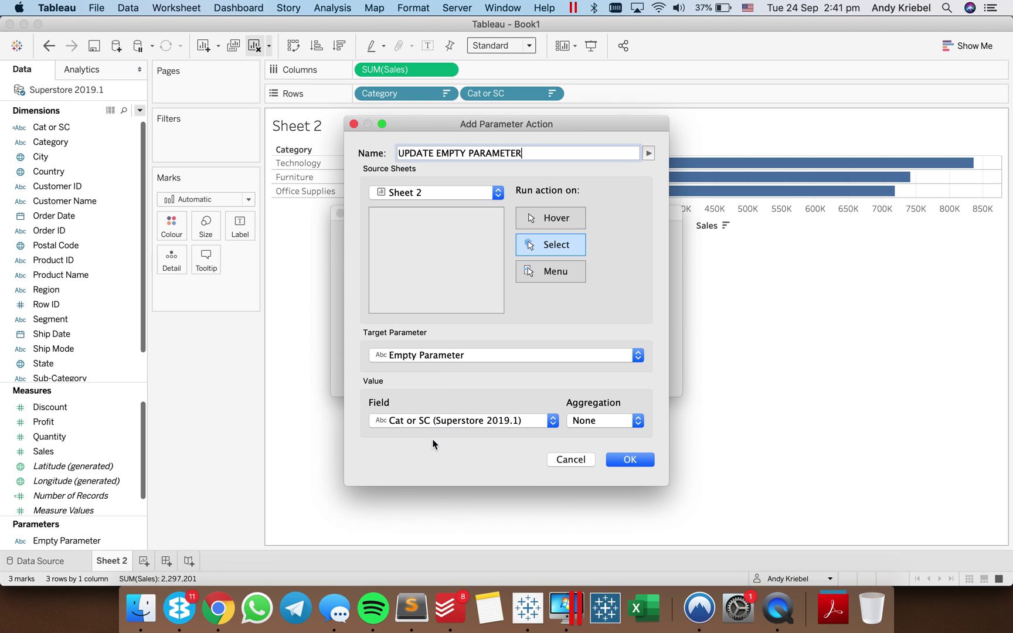
click(630, 460)
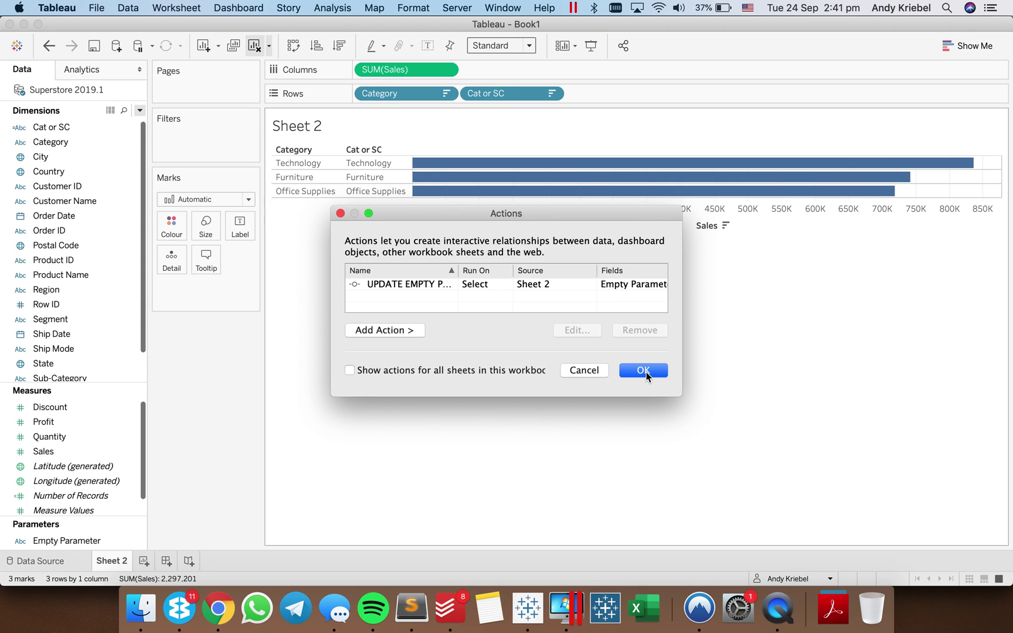
Close Actions, then expand Technology and Furniture and collapse Furniture again to test the drill-down.
click(643, 371)
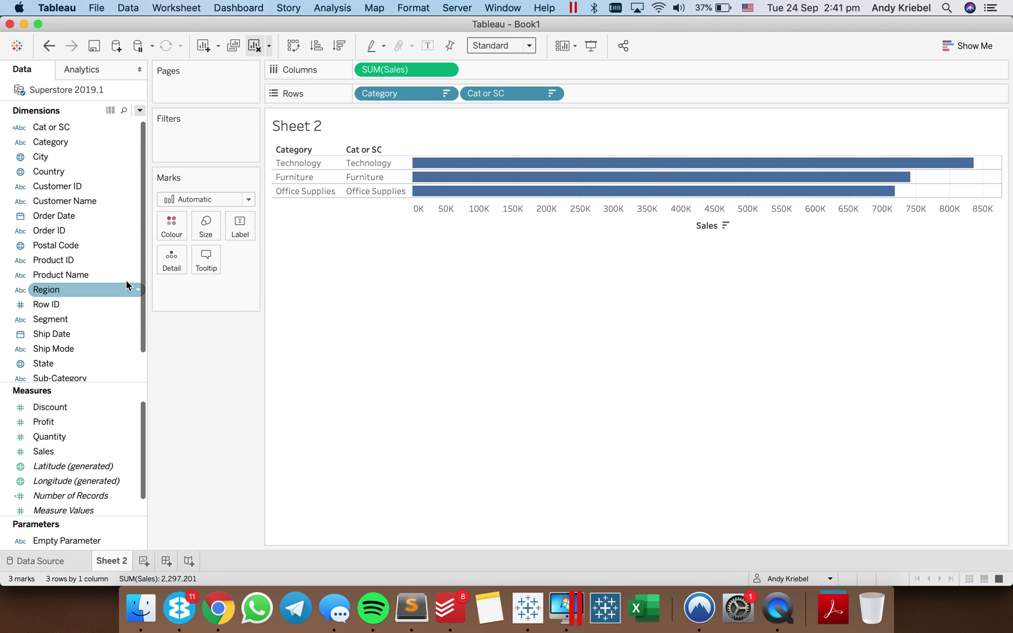
click(370, 167)
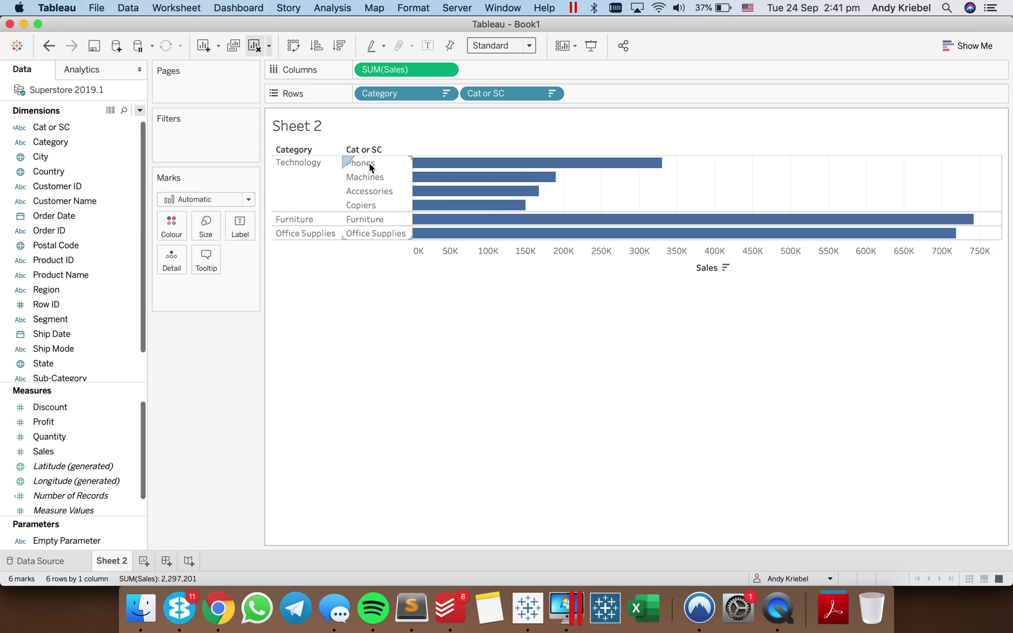
click(371, 220)
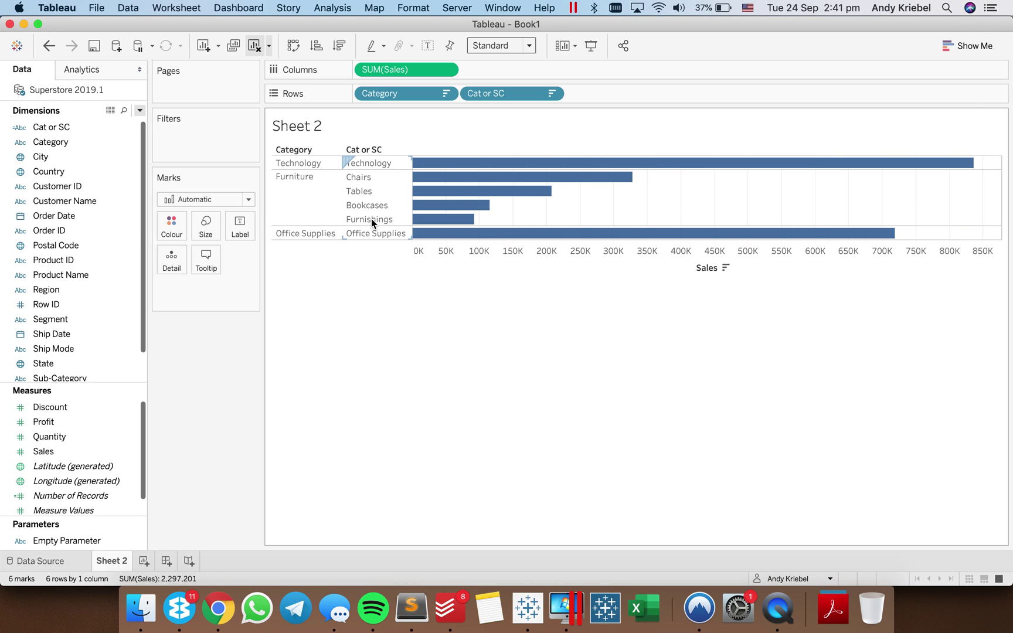
click(363, 177)
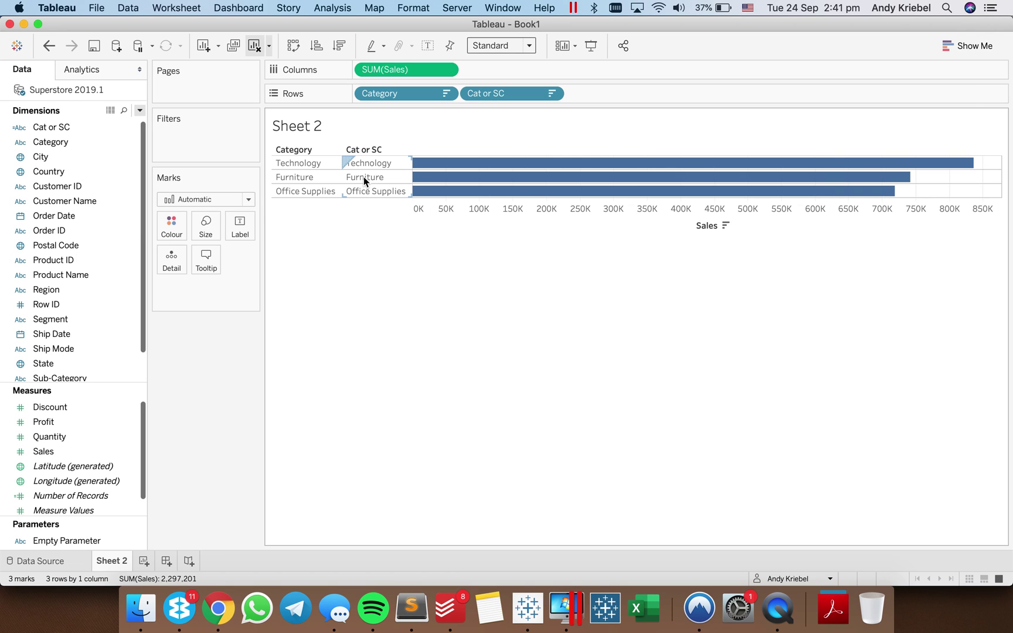
Hide the Category header and the row field labels, then expand Technology into sub-categories.
click(447, 95)
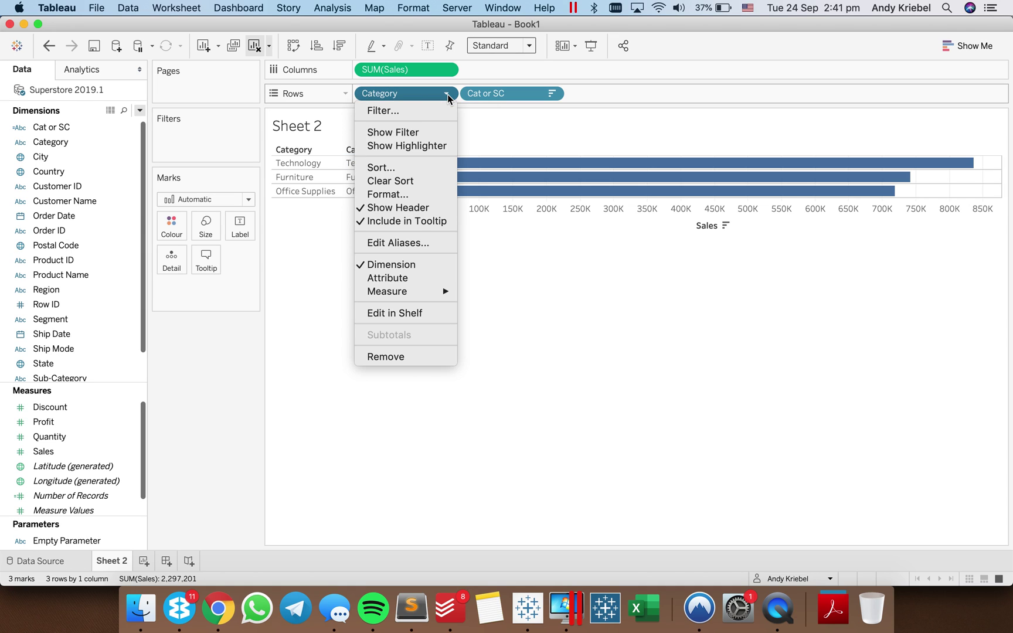
click(402, 207)
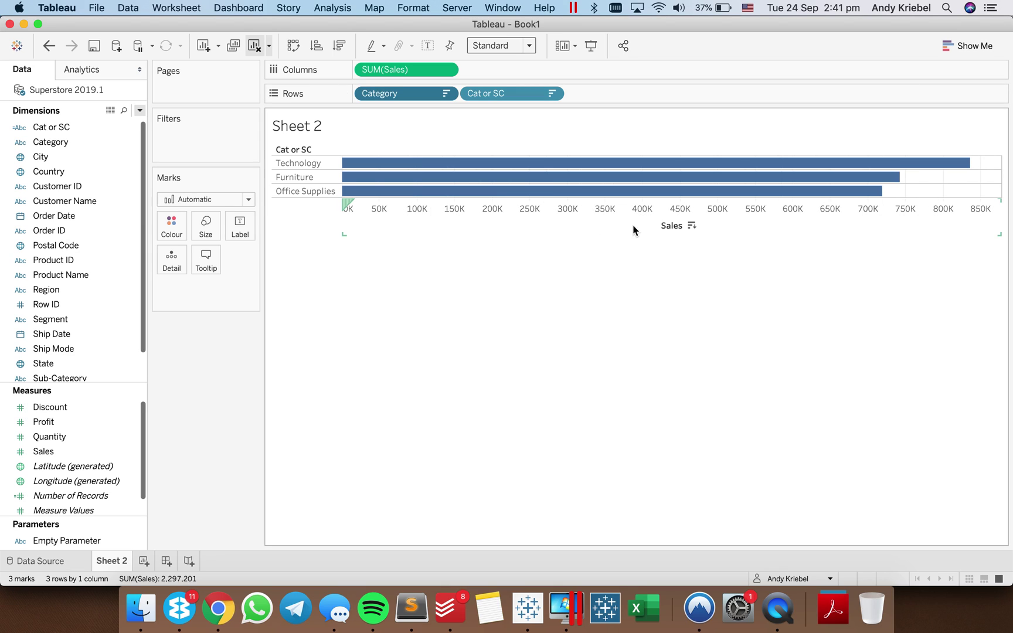
right_click(284, 152)
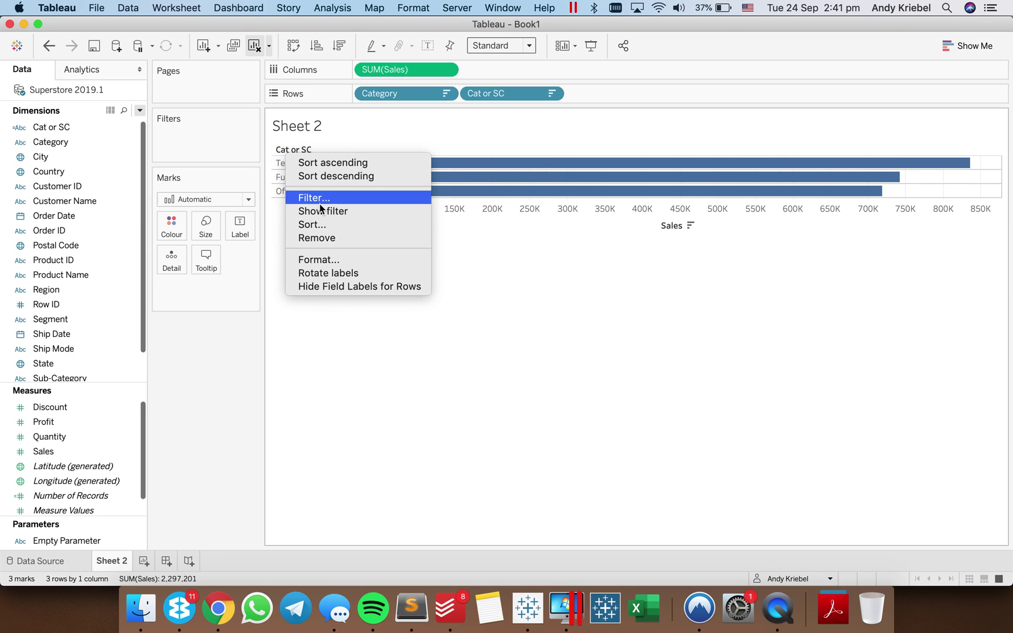
click(333, 286)
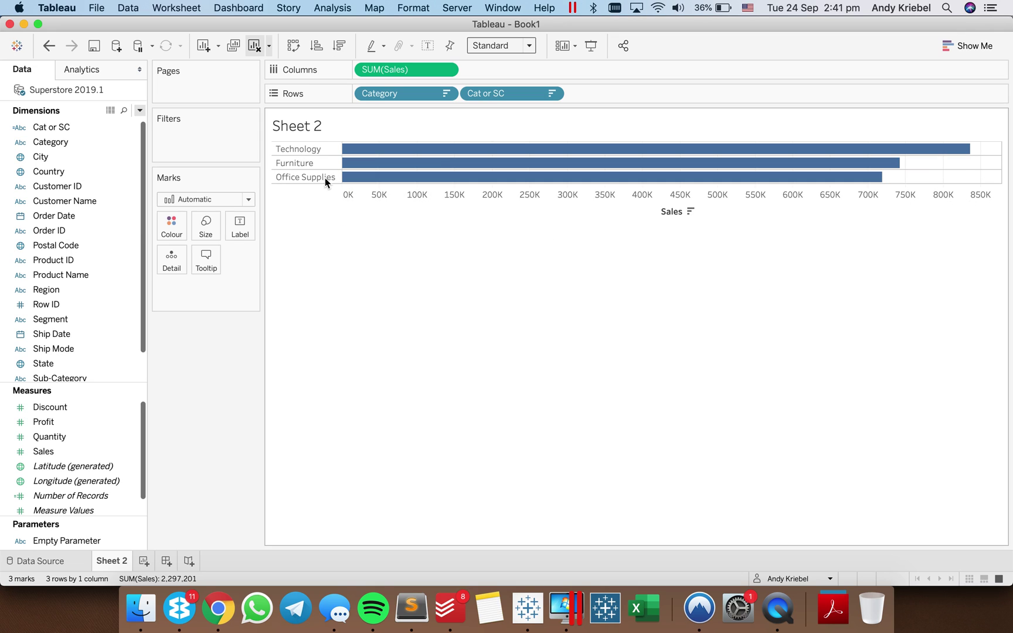
click(298, 149)
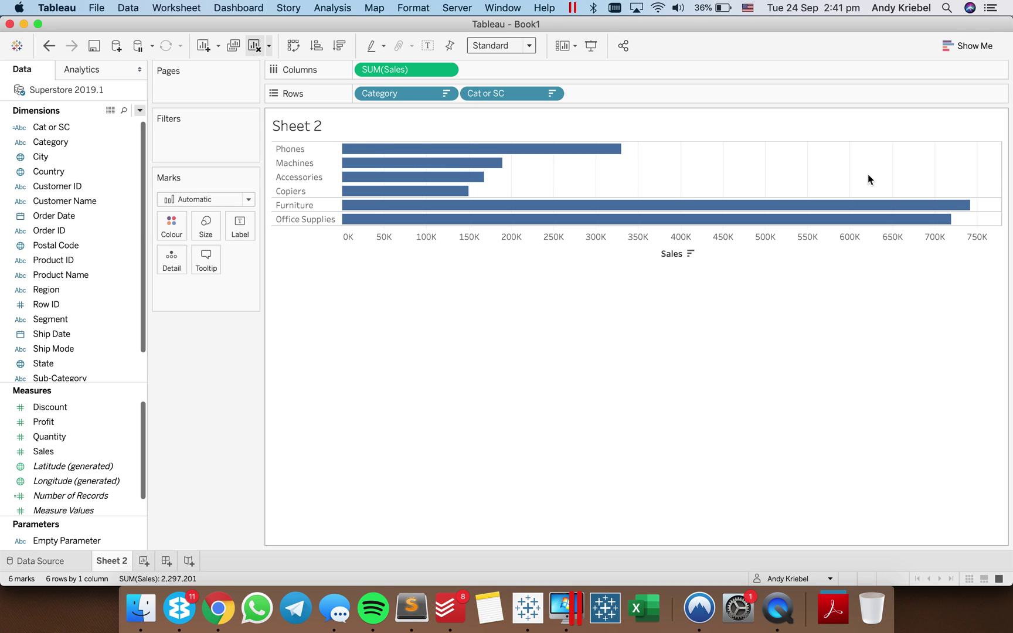
In Format Borders, set the row divider level to its lowest and column dividers to None.
right_click(677, 178)
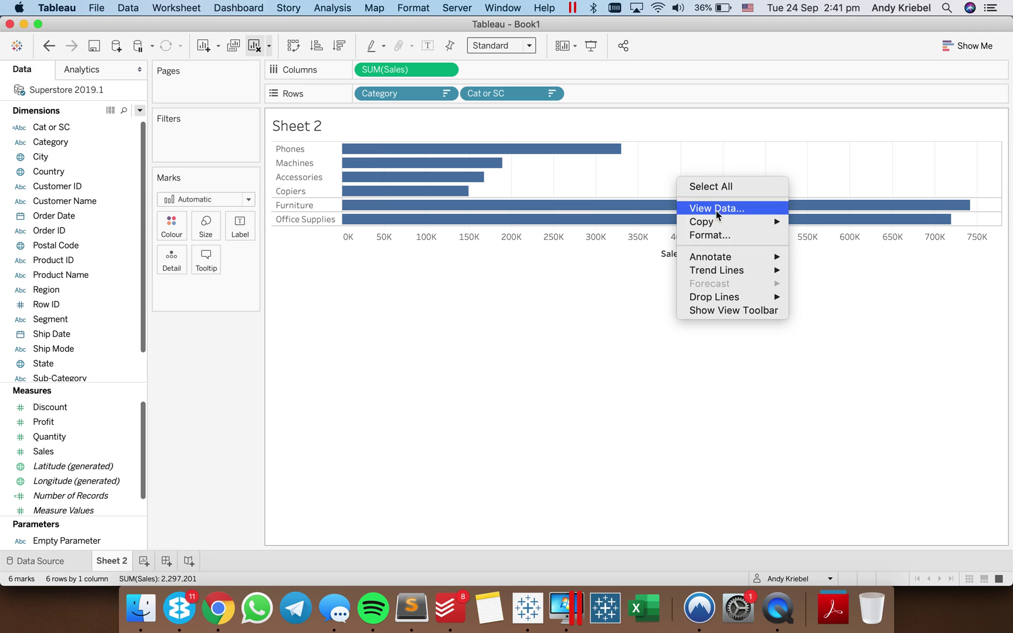
click(710, 234)
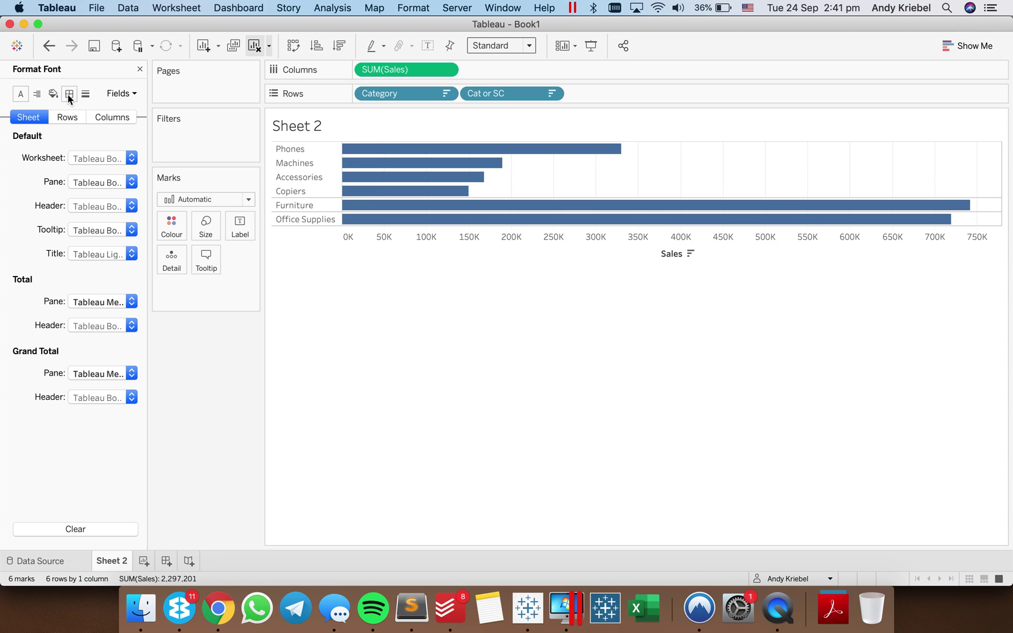
click(69, 94)
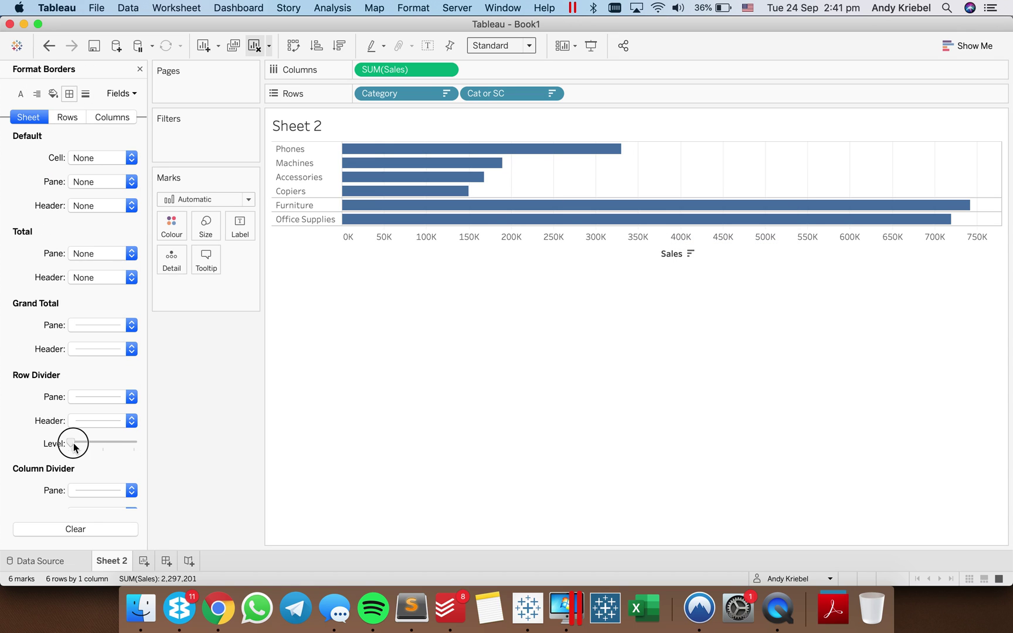
drag(73, 446, 70, 448)
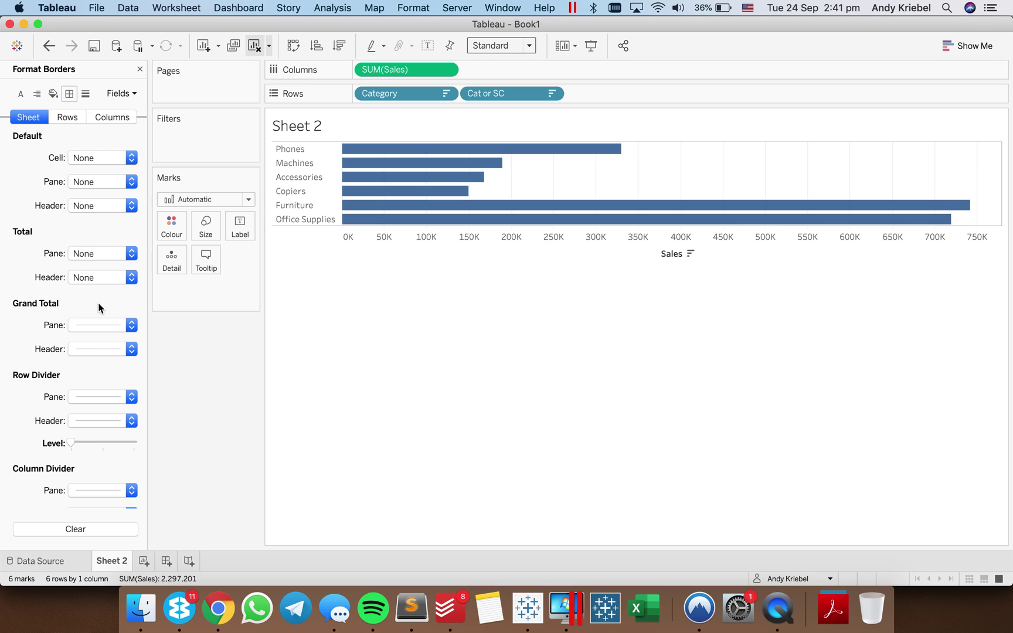
click(91, 490)
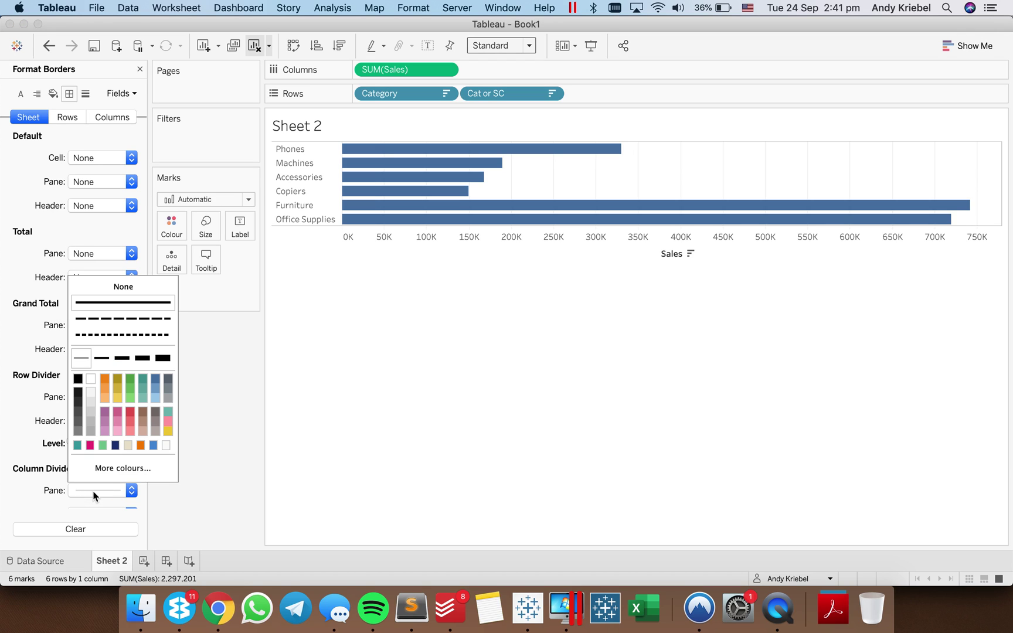
click(106, 288)
click(40, 406)
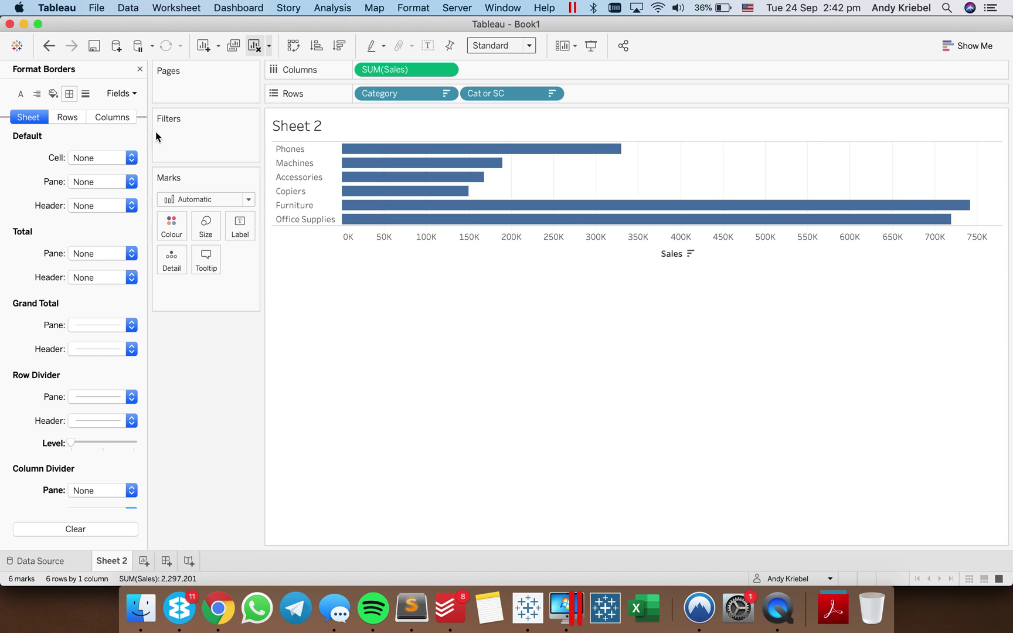
click(140, 69)
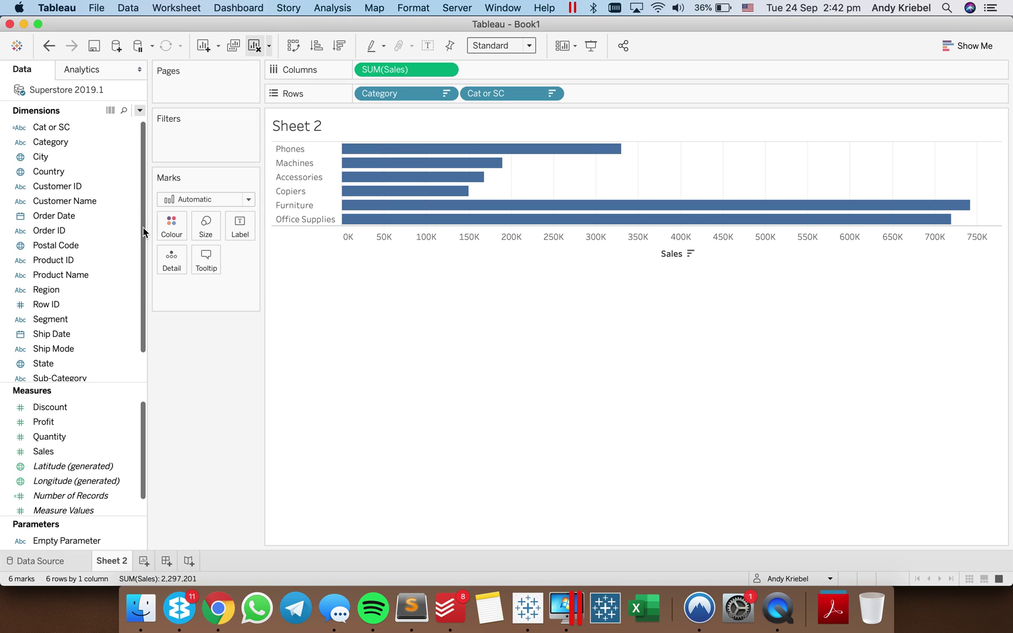
Turn on Sales mark labels in Tableau Medium 10 pt with Match Mark Colour.
click(70, 454)
click(243, 226)
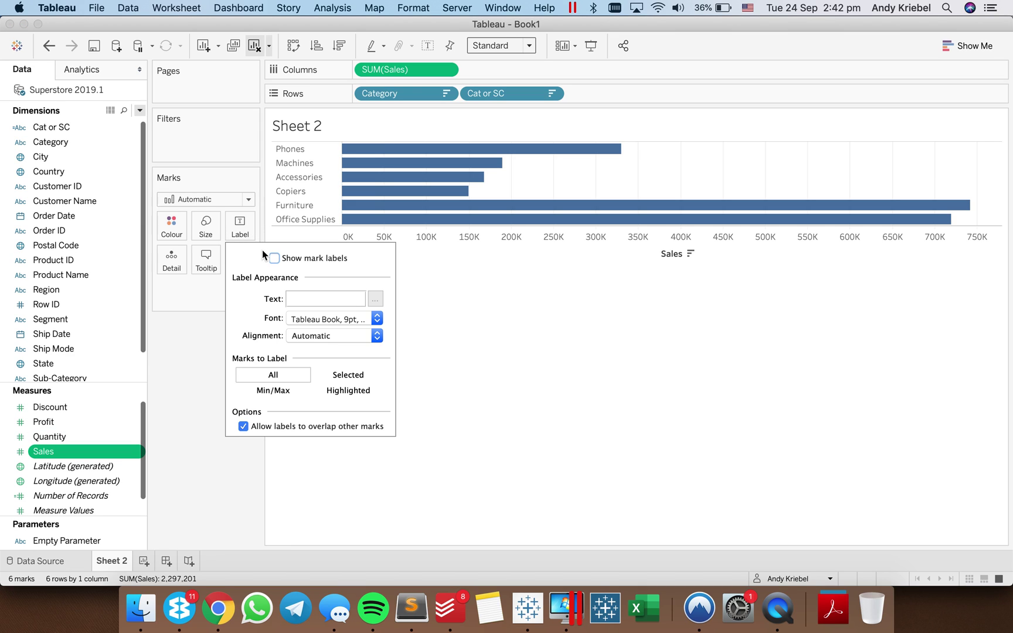
click(275, 259)
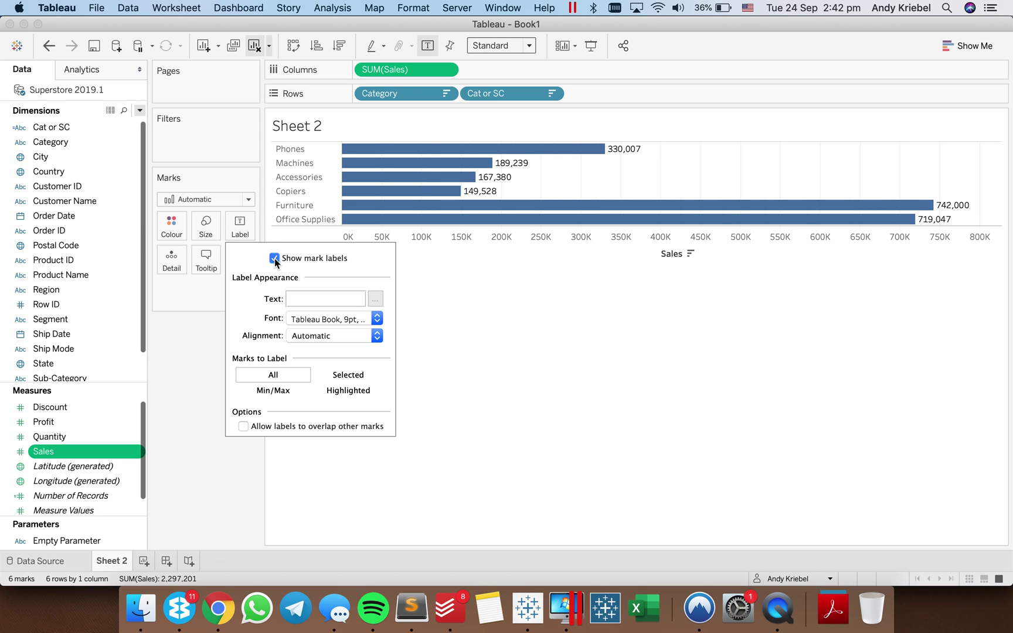
click(314, 318)
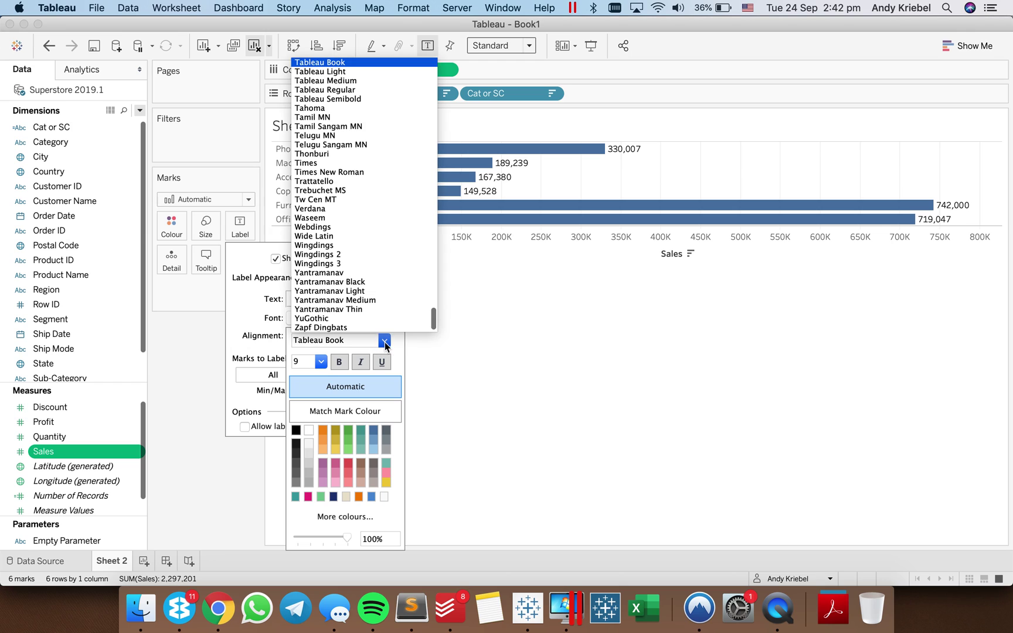
click(329, 80)
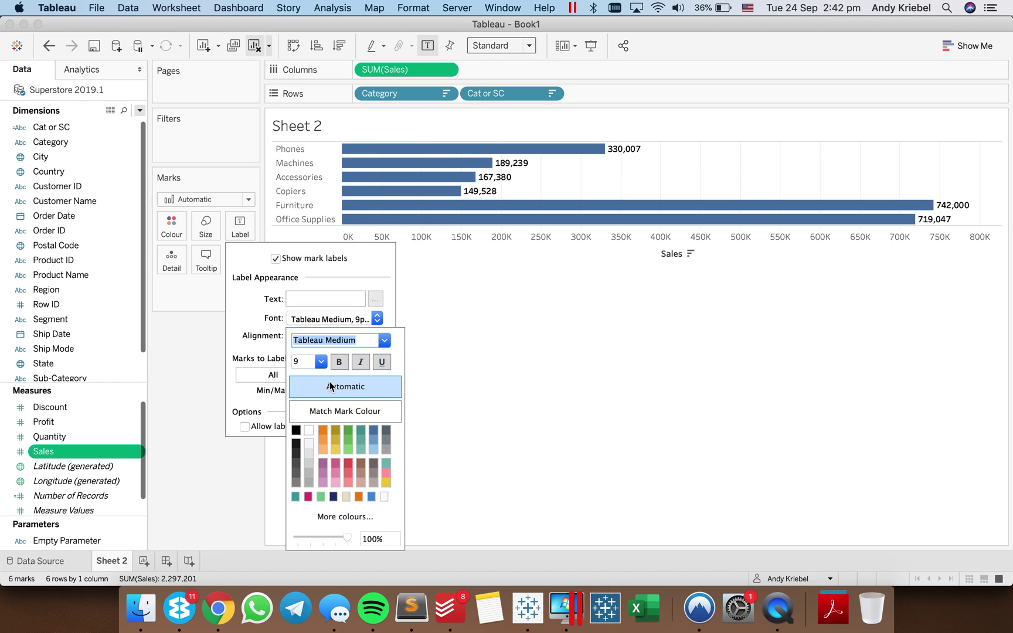
click(321, 362)
click(316, 391)
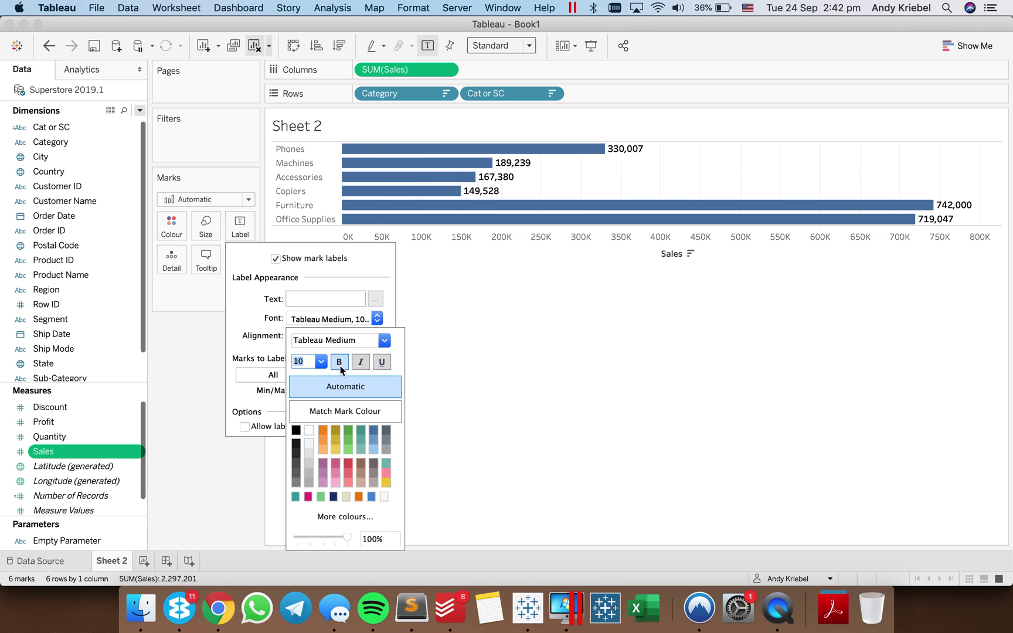
click(326, 412)
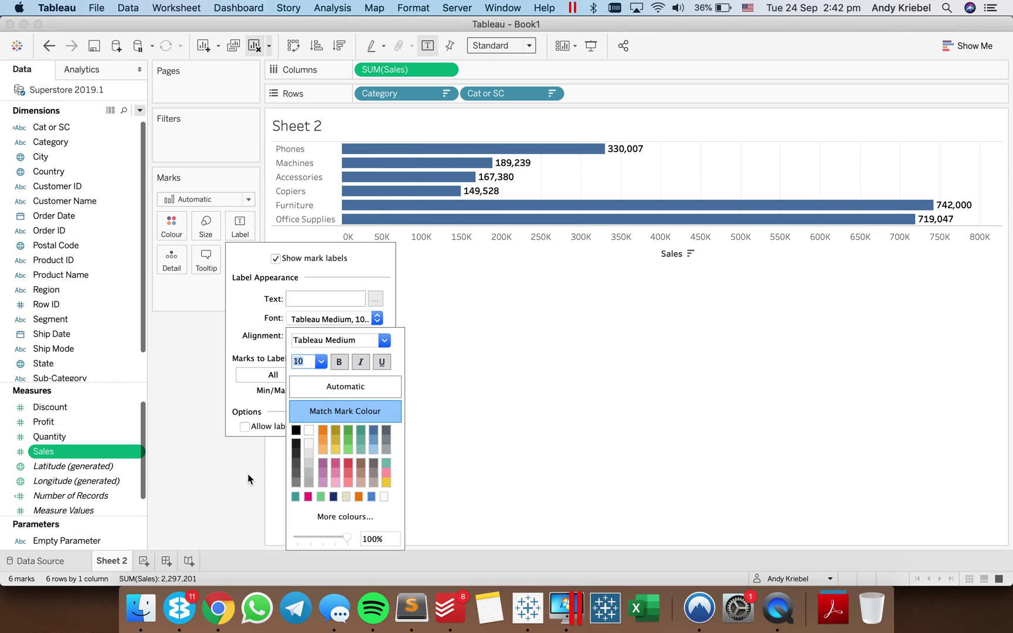
click(248, 479)
Give Sales a default Number (Custom) format with 0 decimals and a $ prefix.
right_click(76, 452)
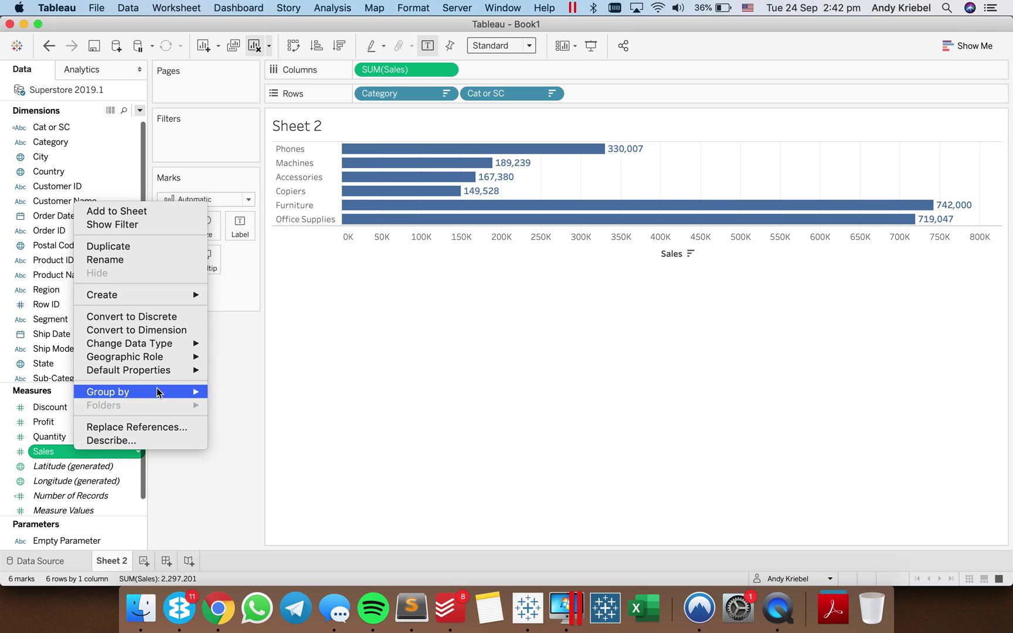
mouse_move(193, 373)
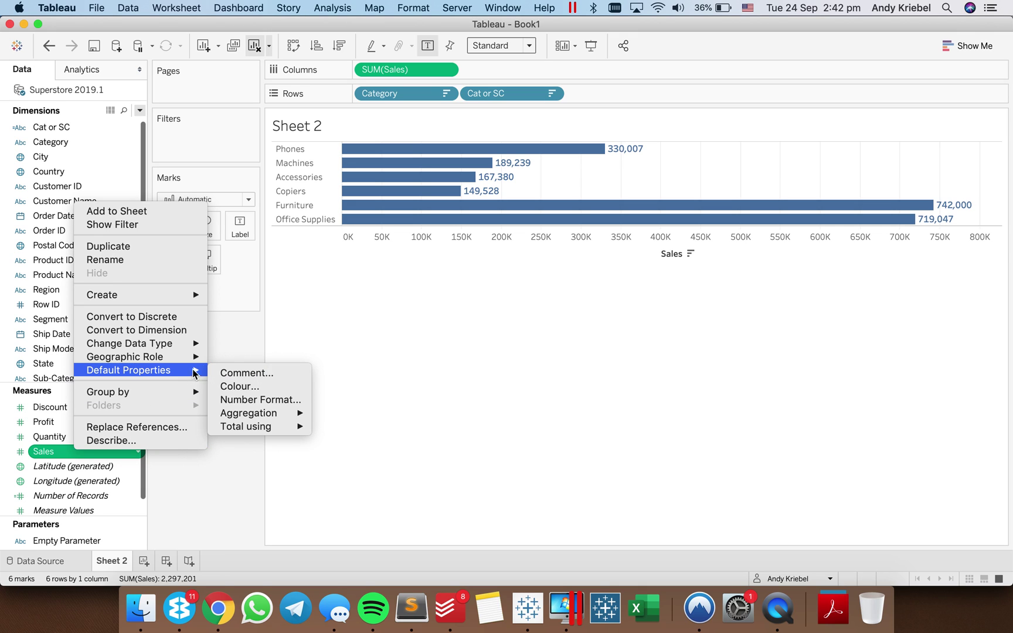
click(261, 399)
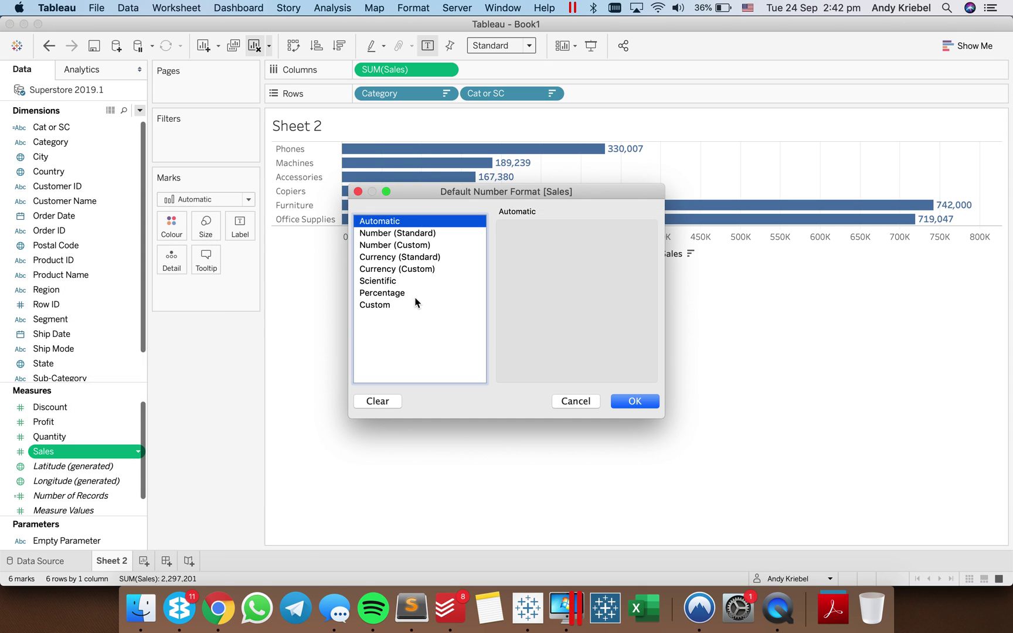
click(412, 245)
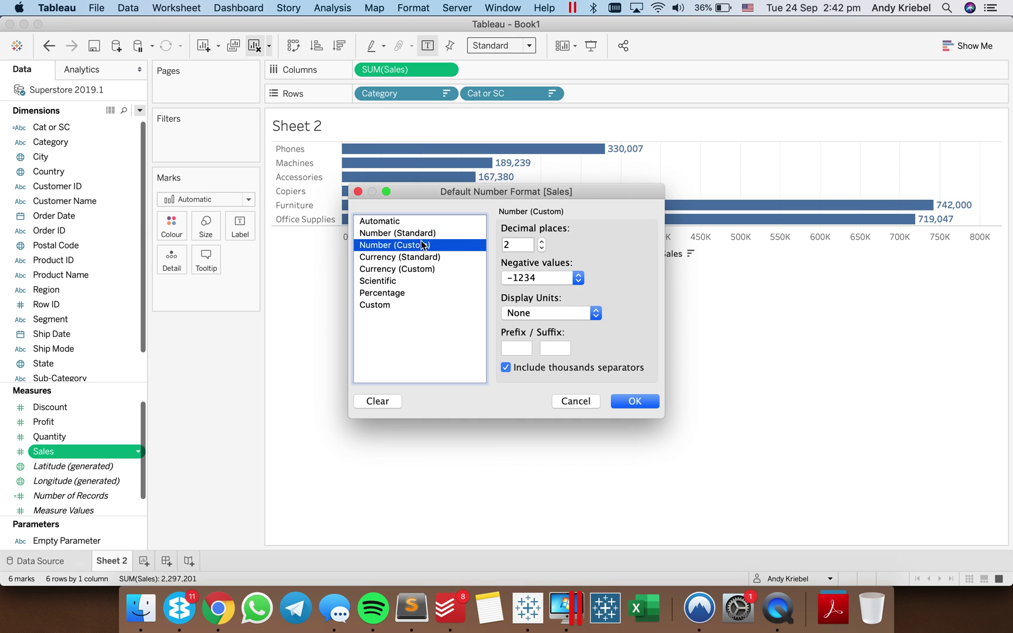
click(542, 249)
click(542, 250)
click(516, 348)
text($)
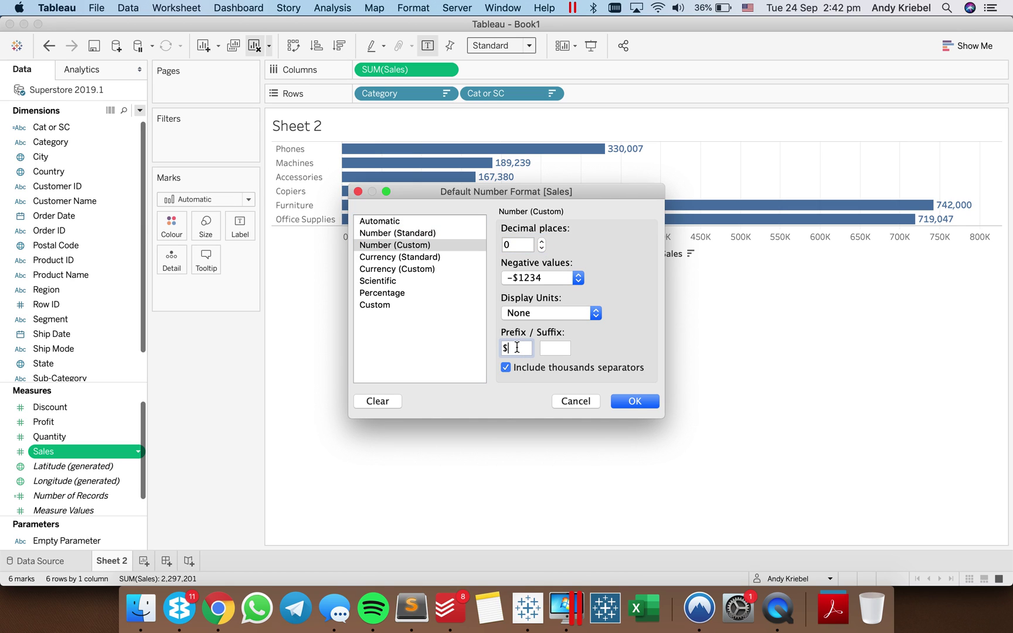
click(633, 401)
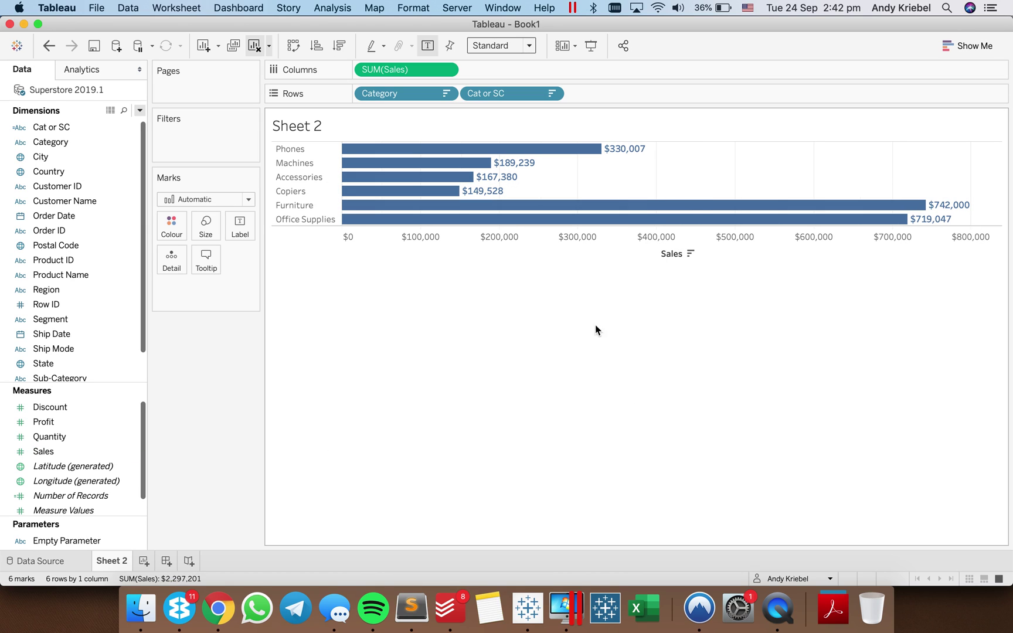
Hide the Sales axis header and fit the chart to the Entire View.
right_click(552, 250)
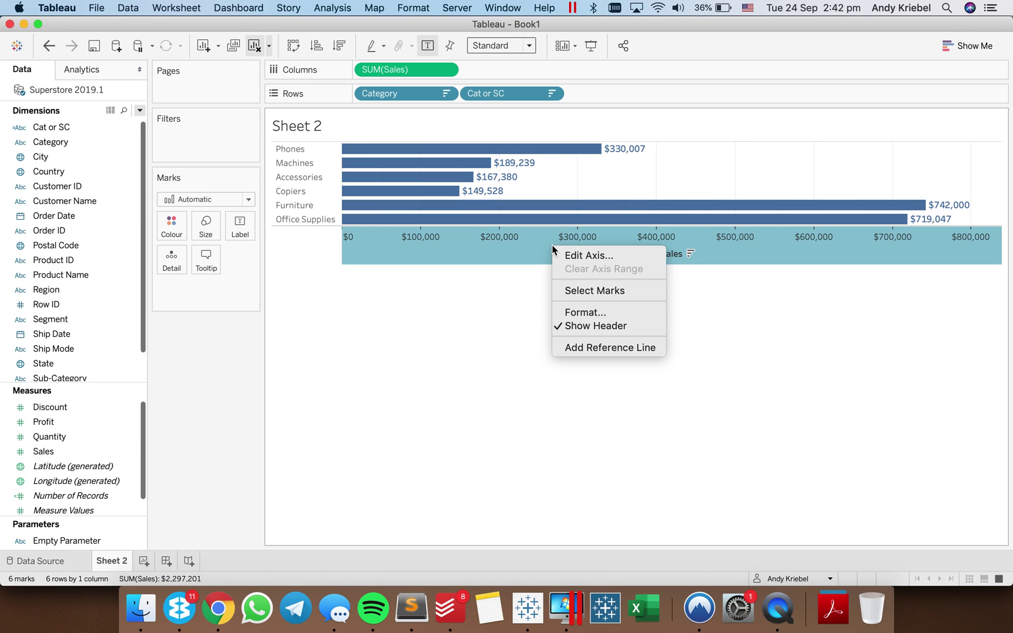
click(590, 327)
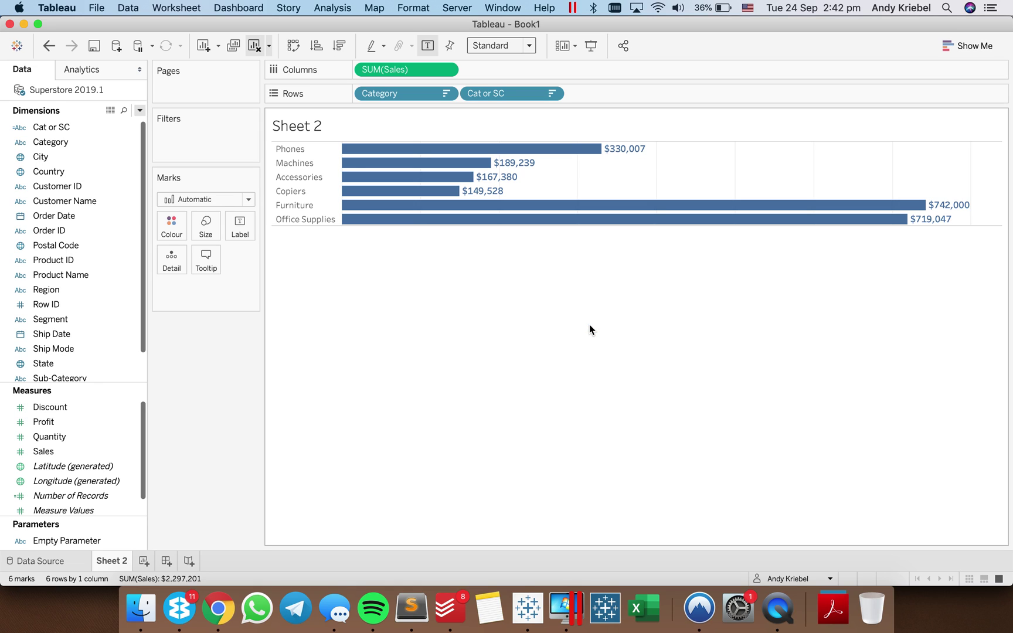
click(496, 45)
click(502, 92)
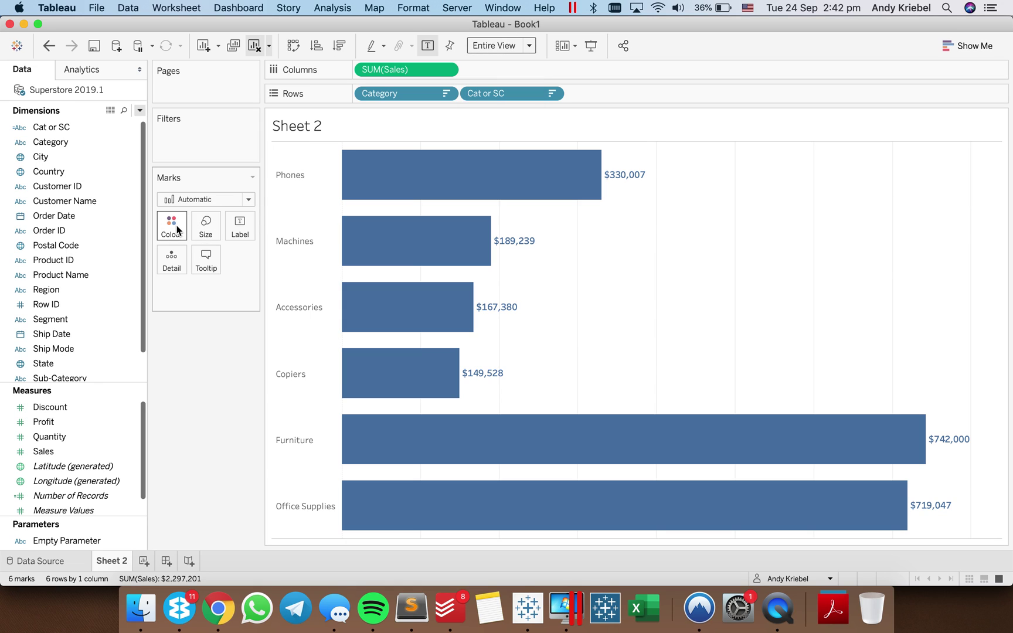
Colour the bars and labels teal.
click(178, 233)
click(180, 336)
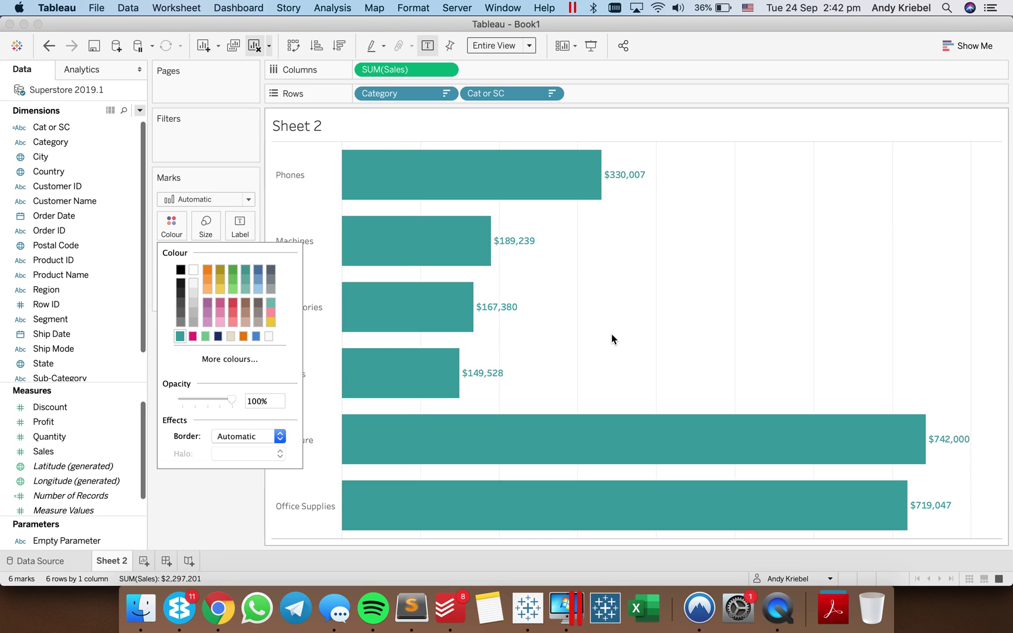
click(627, 300)
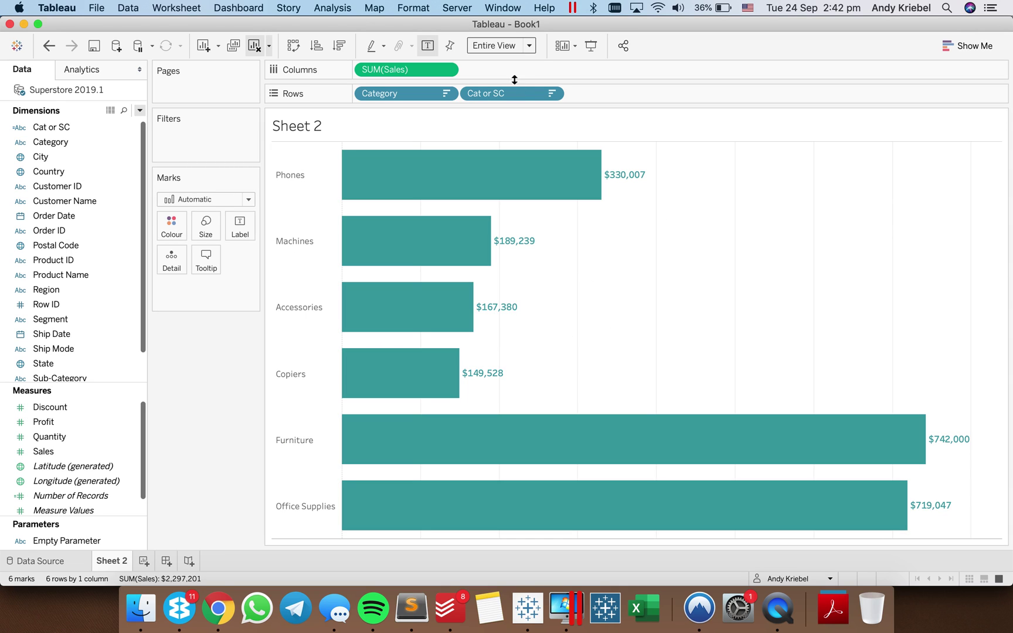
Drill into and collapse Technology and Furniture, leaving three category-level bars.
click(291, 182)
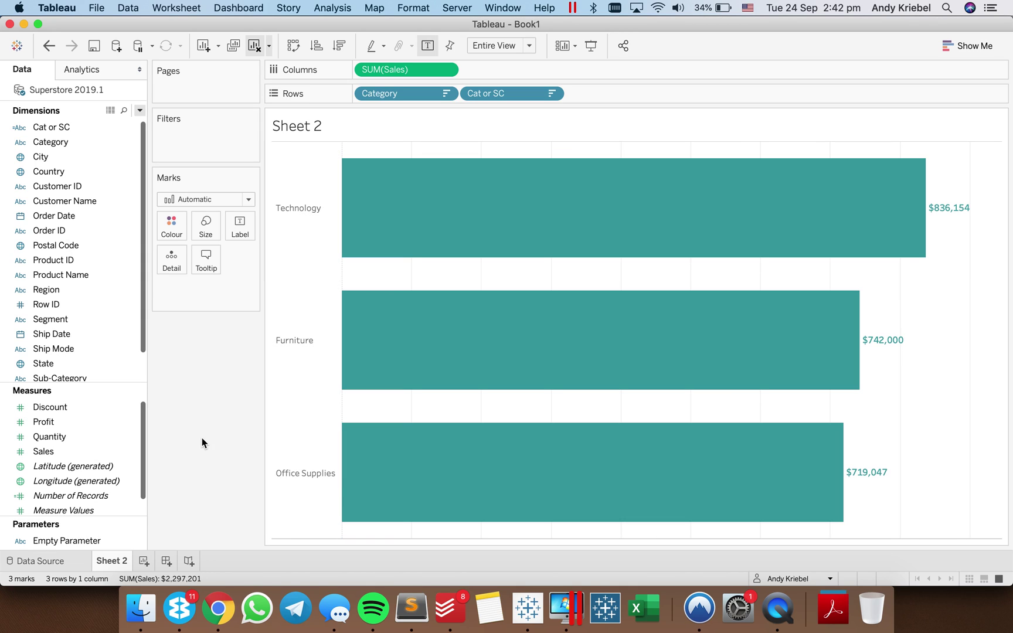
click(307, 215)
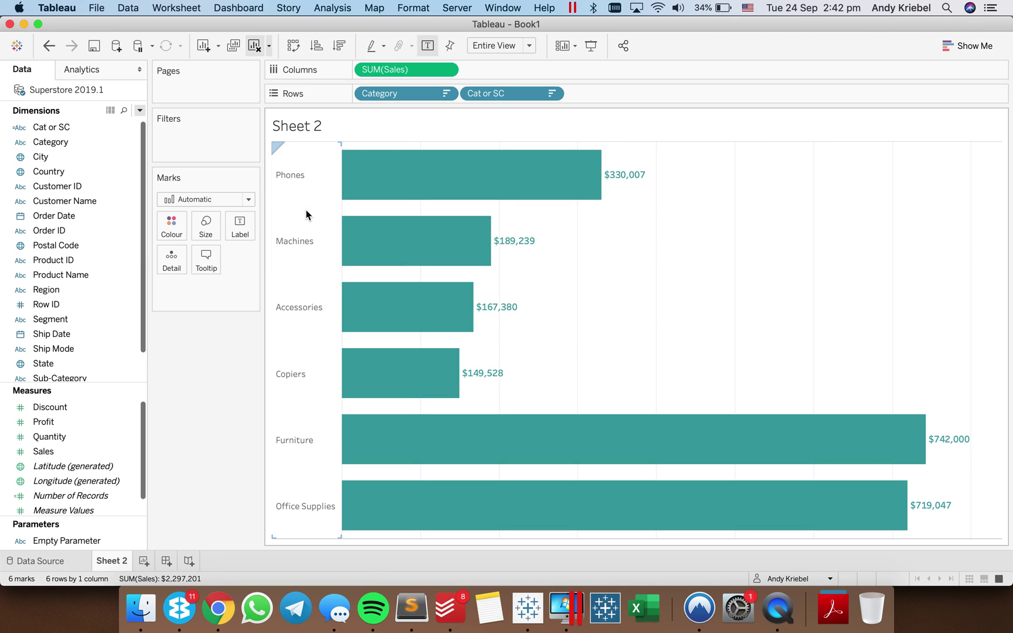
click(303, 175)
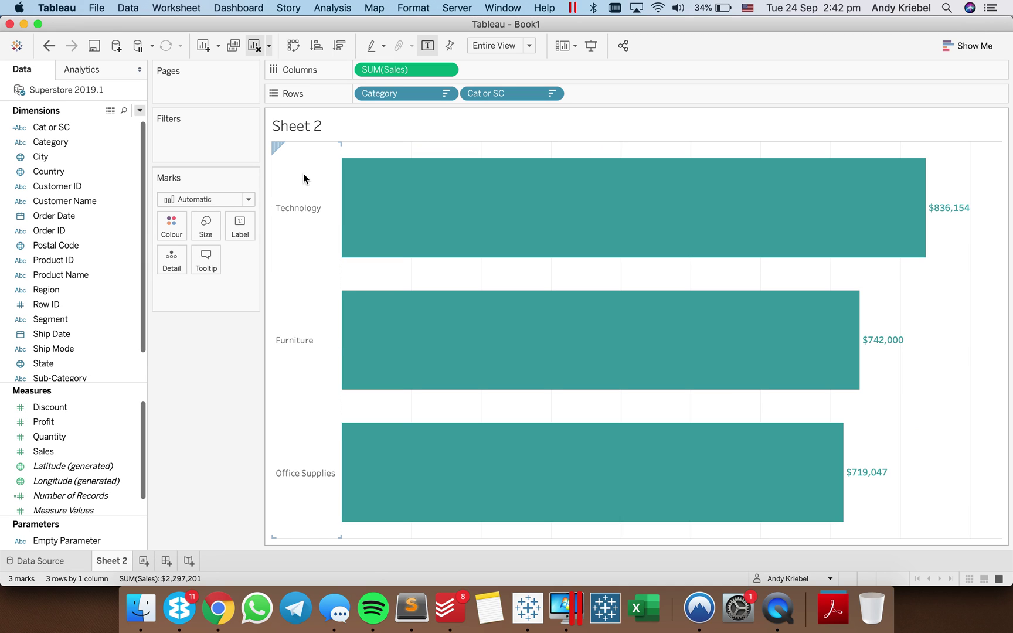
click(322, 395)
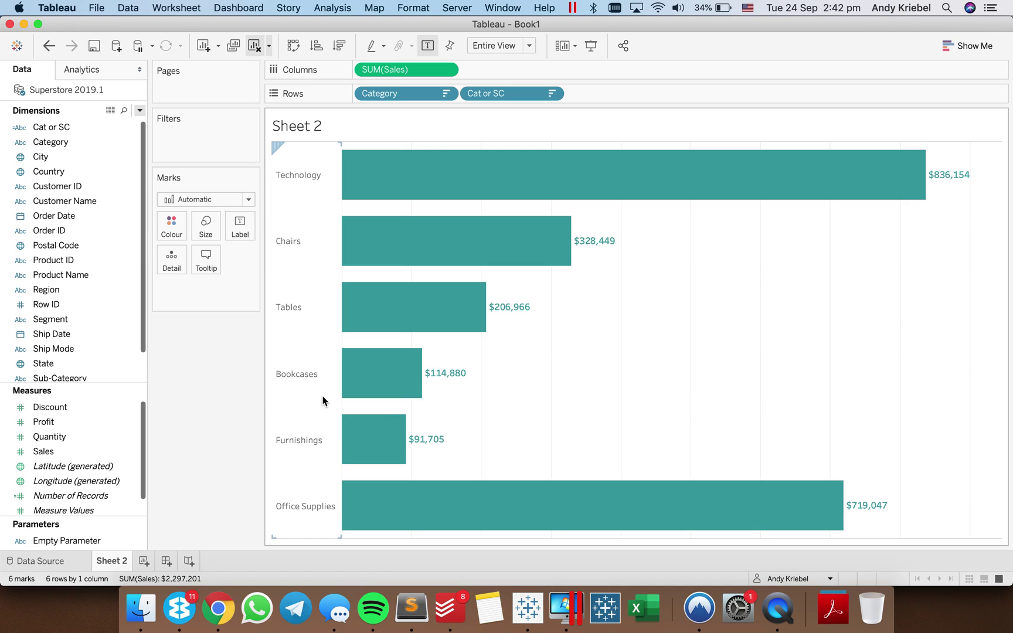
click(307, 255)
In the sheet's Borders formatting, raise the Row Divider level to divide every row.
right_click(938, 335)
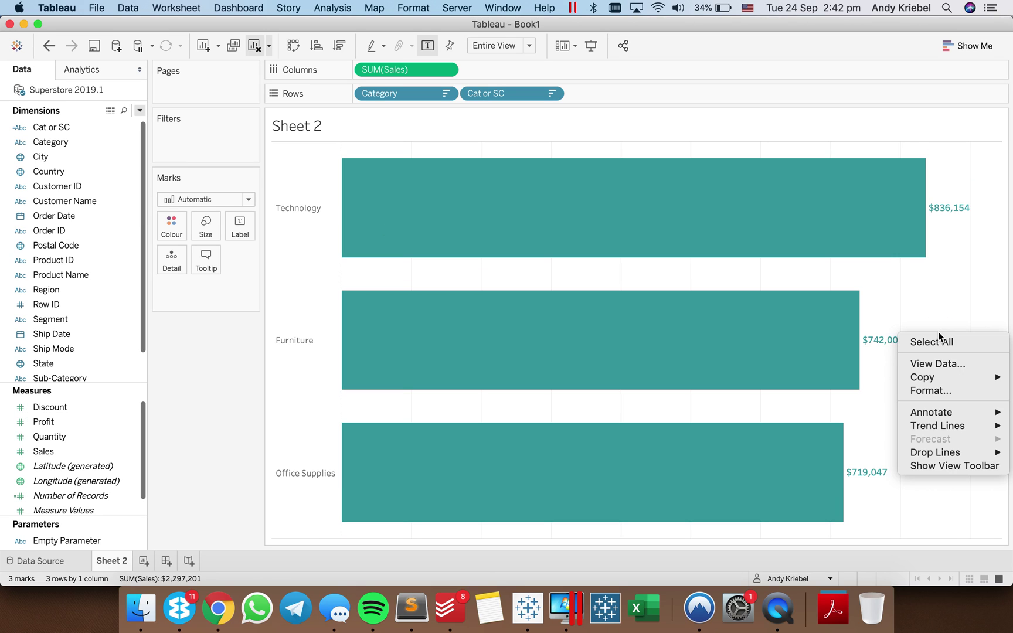
click(945, 390)
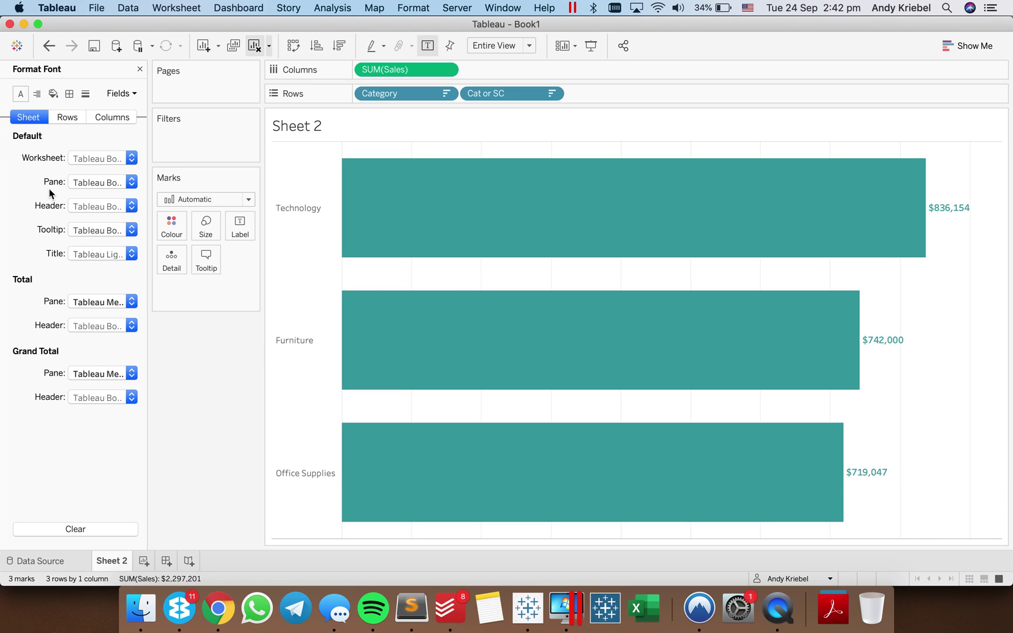
click(70, 93)
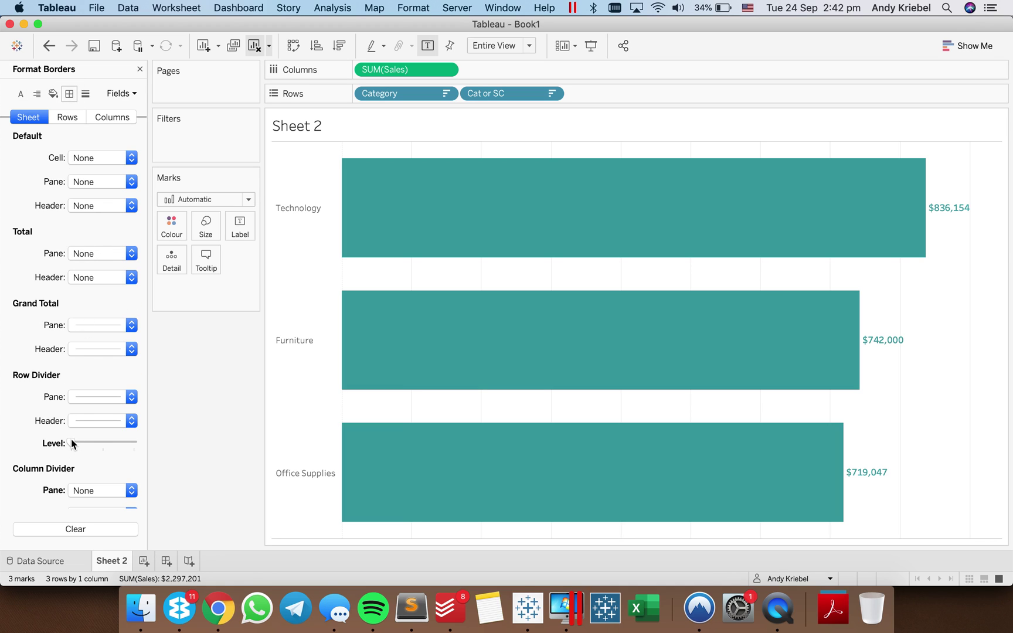
drag(73, 444, 136, 443)
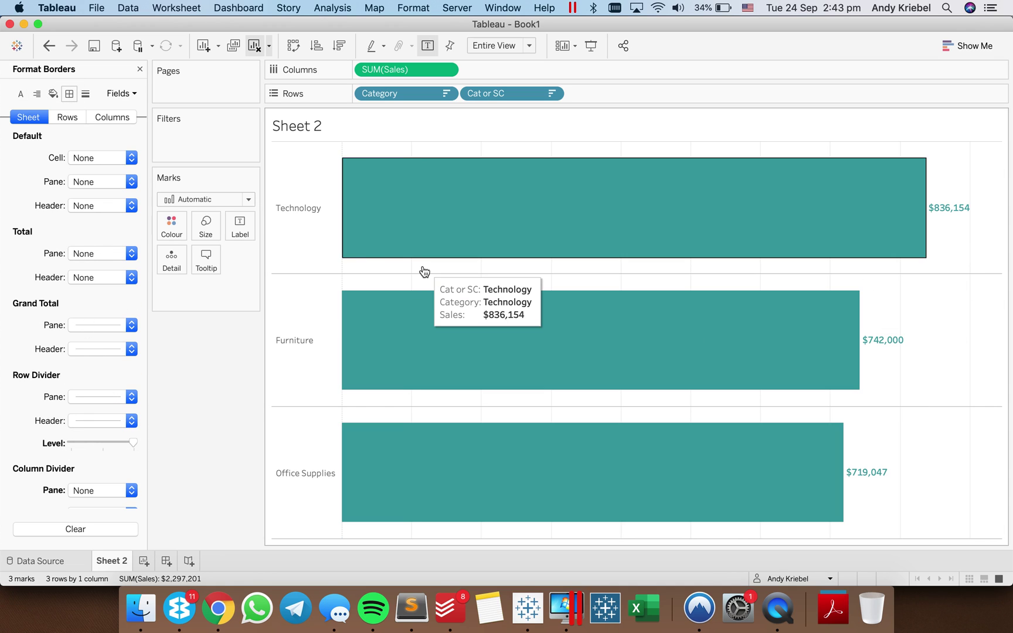
Lower the Row Divider level to category level, checking by drilling Technology and Furniture.
click(304, 219)
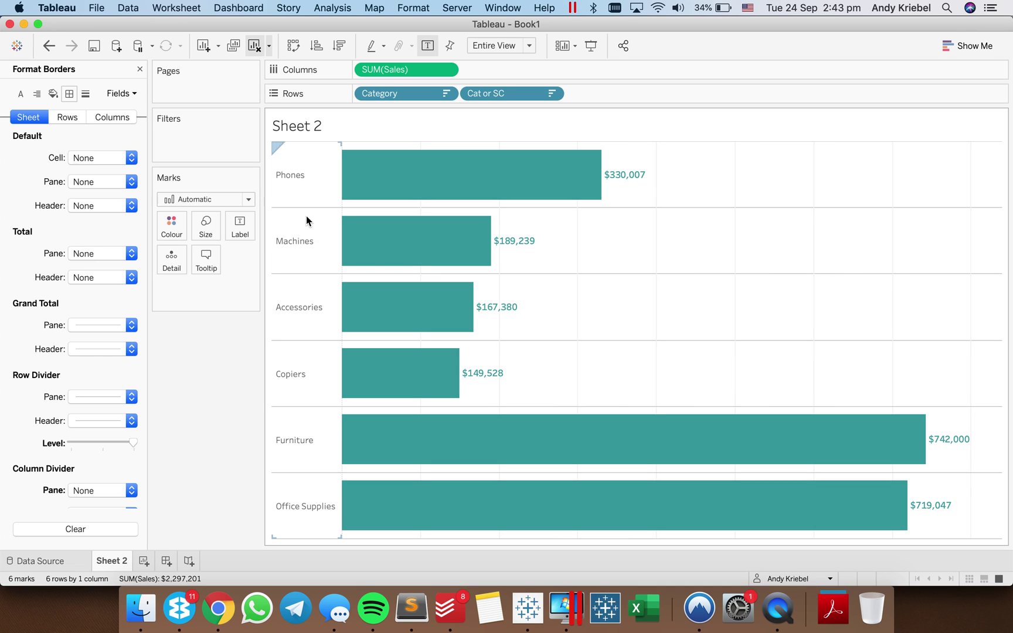
drag(134, 444, 103, 443)
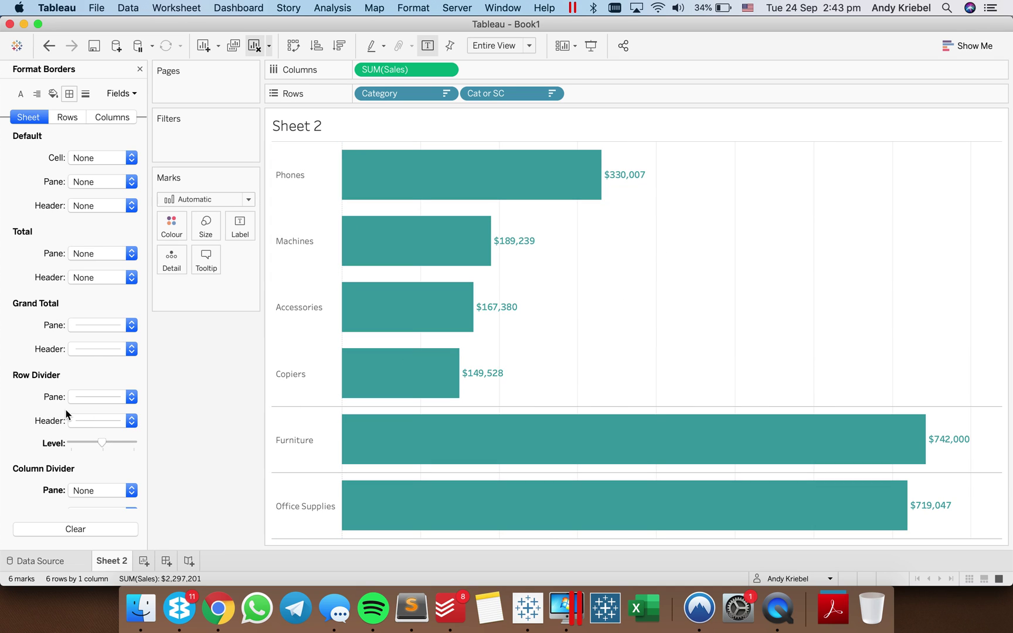
click(312, 432)
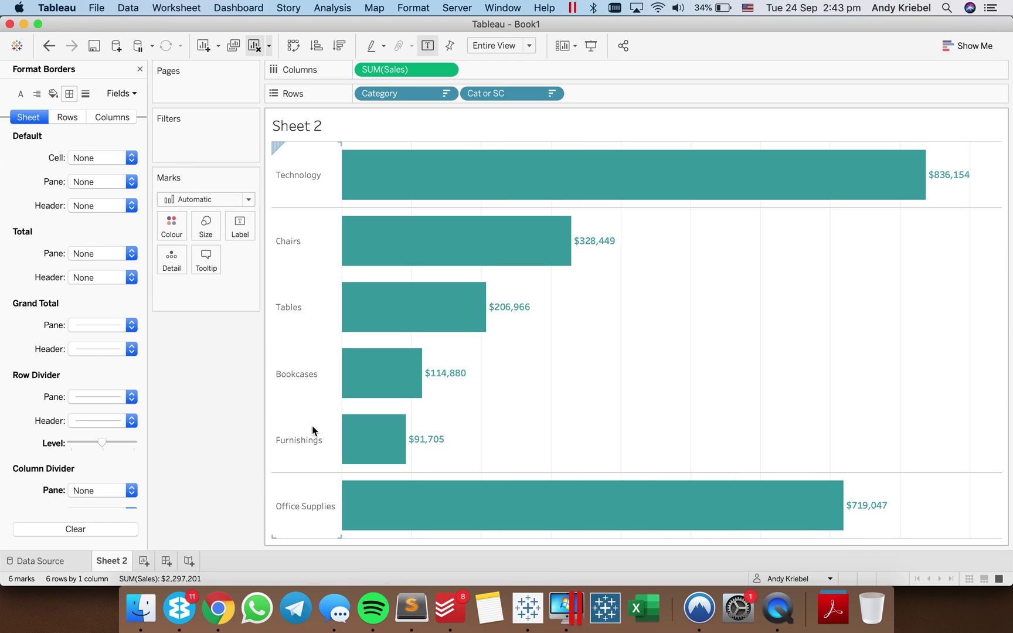
click(299, 239)
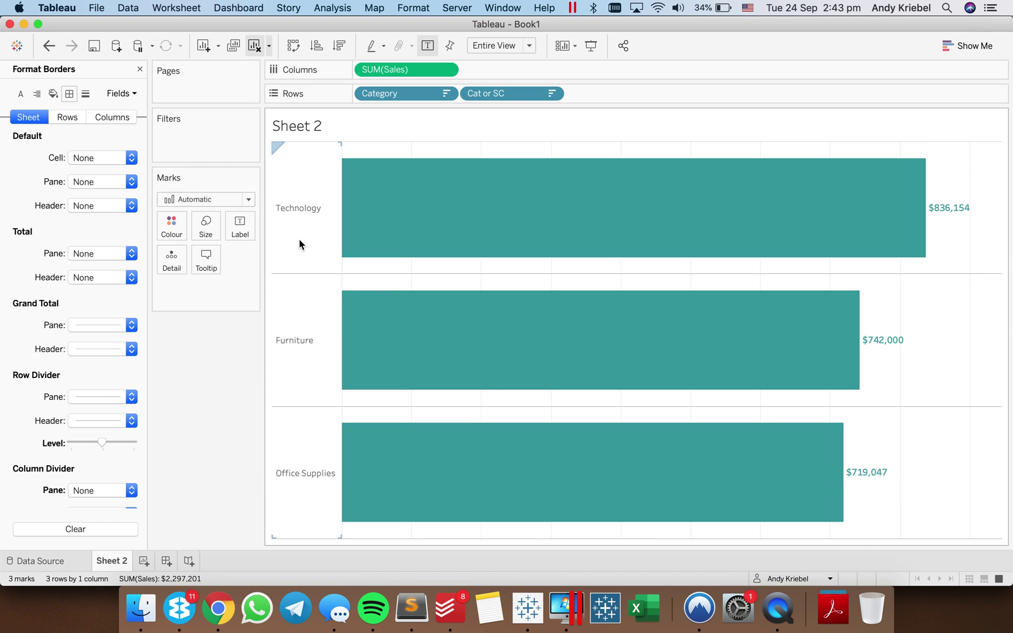
In Lines formatting, keep Grid Lines at None, set Zero Lines to None, and close the pane.
right_click(966, 334)
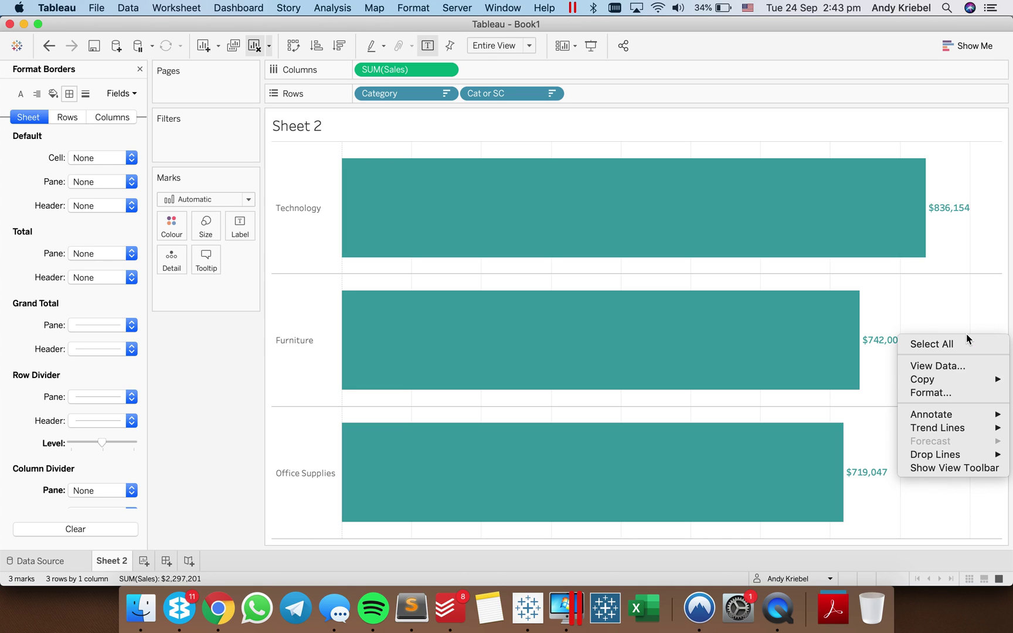
click(85, 94)
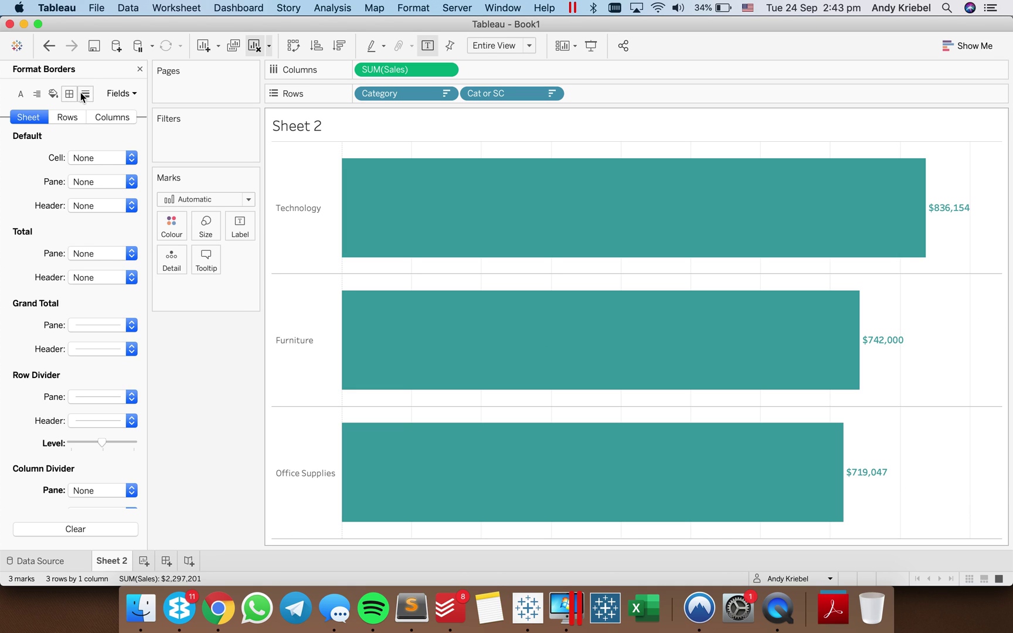
click(86, 93)
click(95, 158)
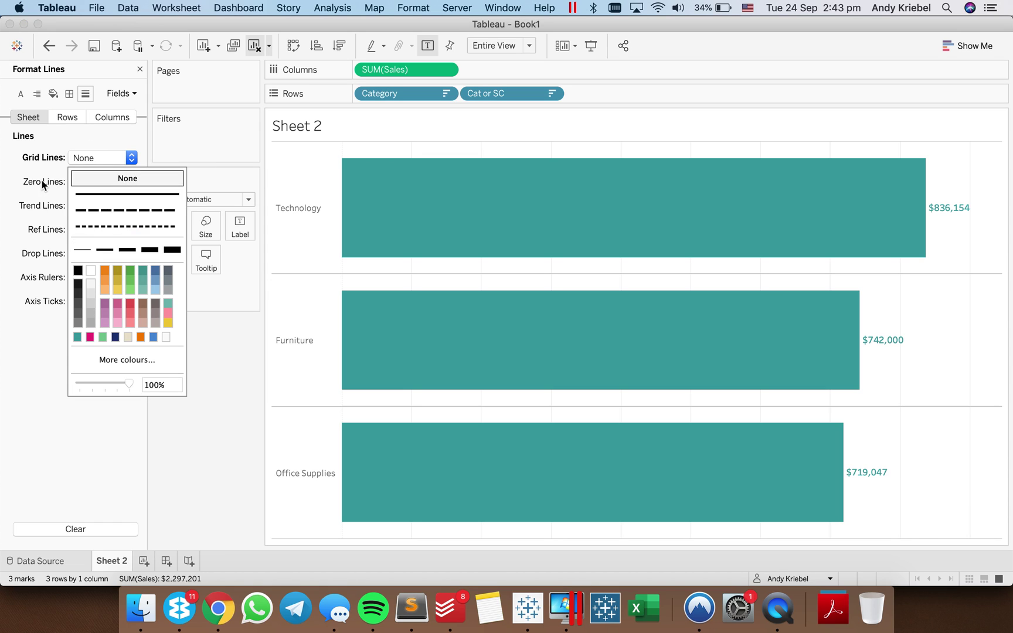
click(42, 180)
click(94, 180)
click(126, 202)
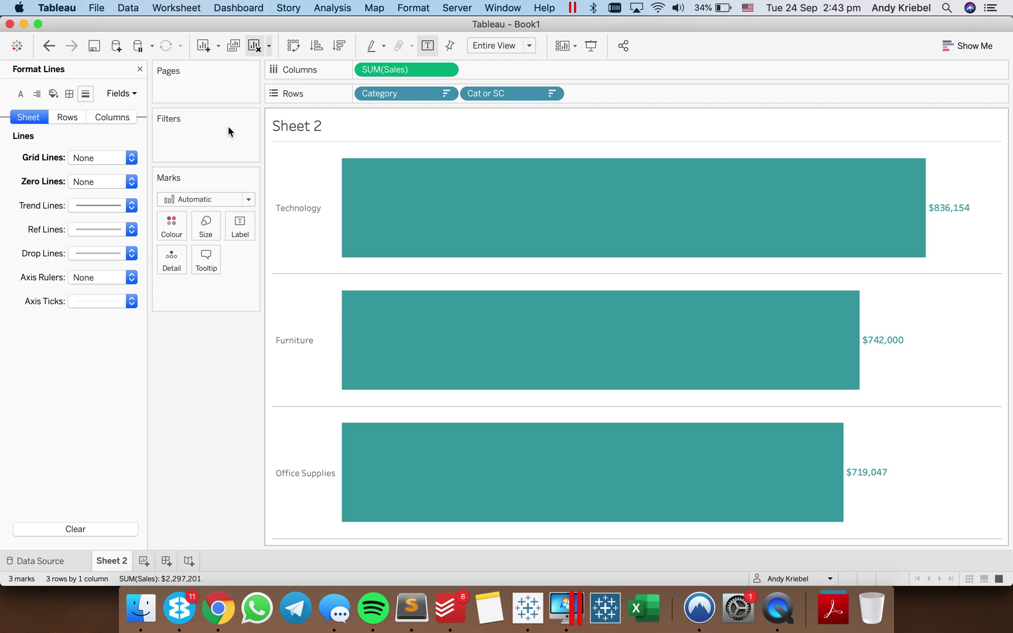
click(140, 69)
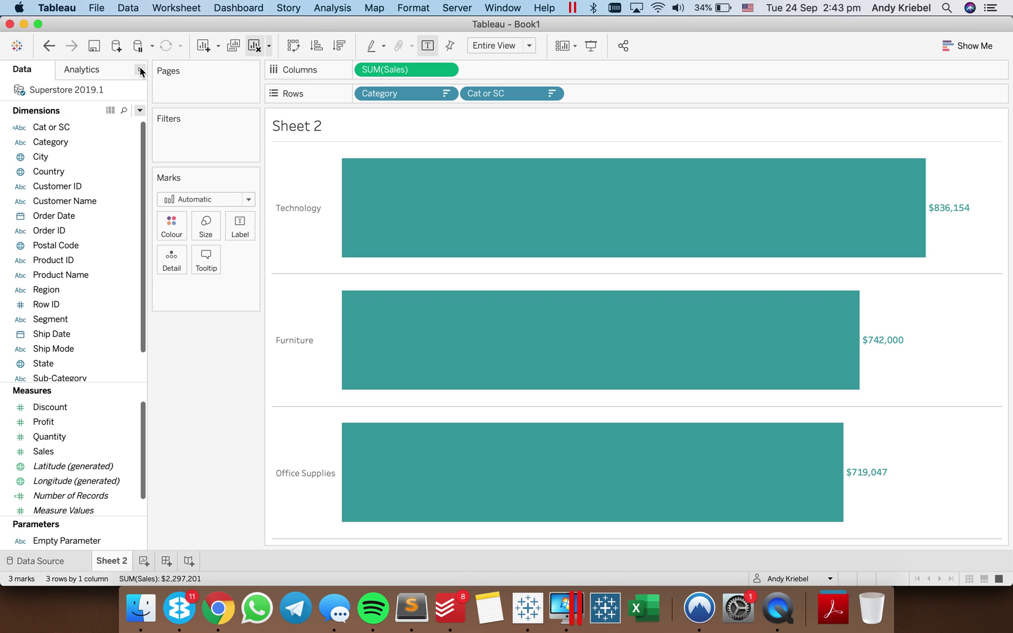
Open header formatting from the Category field and switch the formatted field to Cat or SC.
click(303, 213)
click(298, 177)
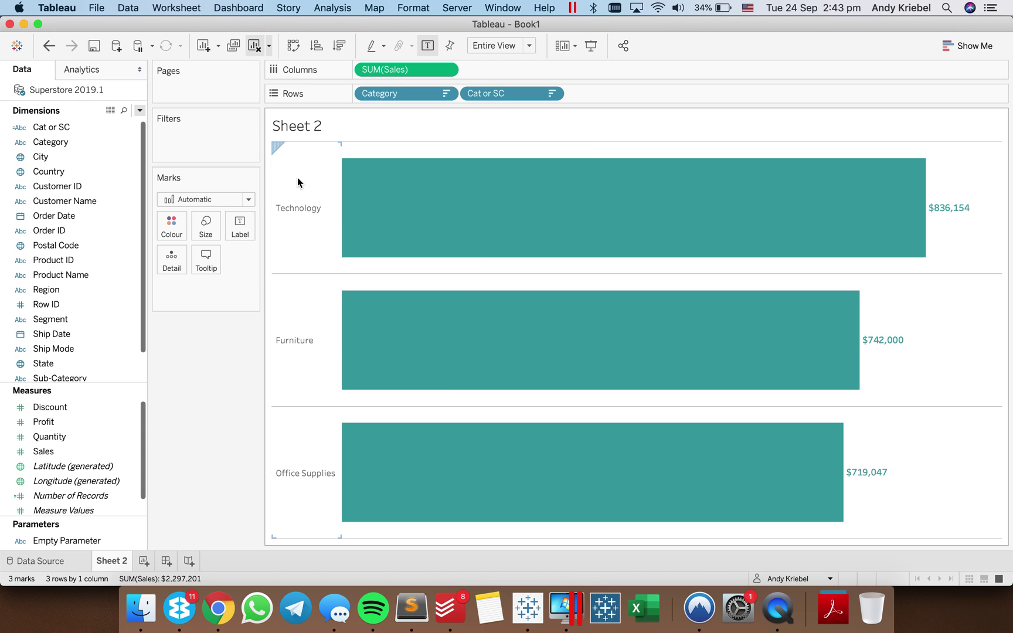
click(447, 95)
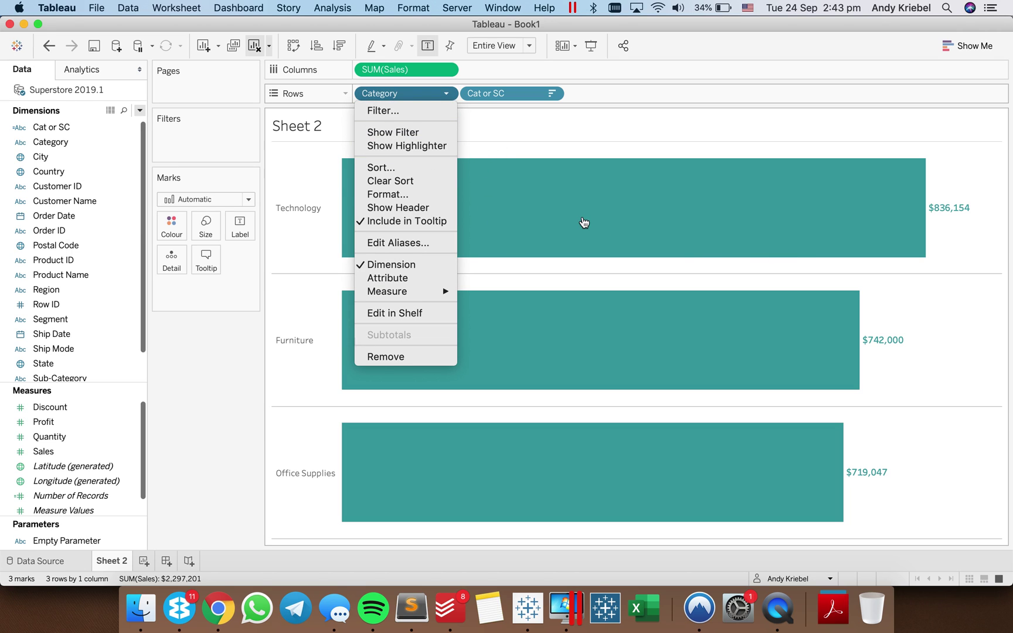
click(410, 194)
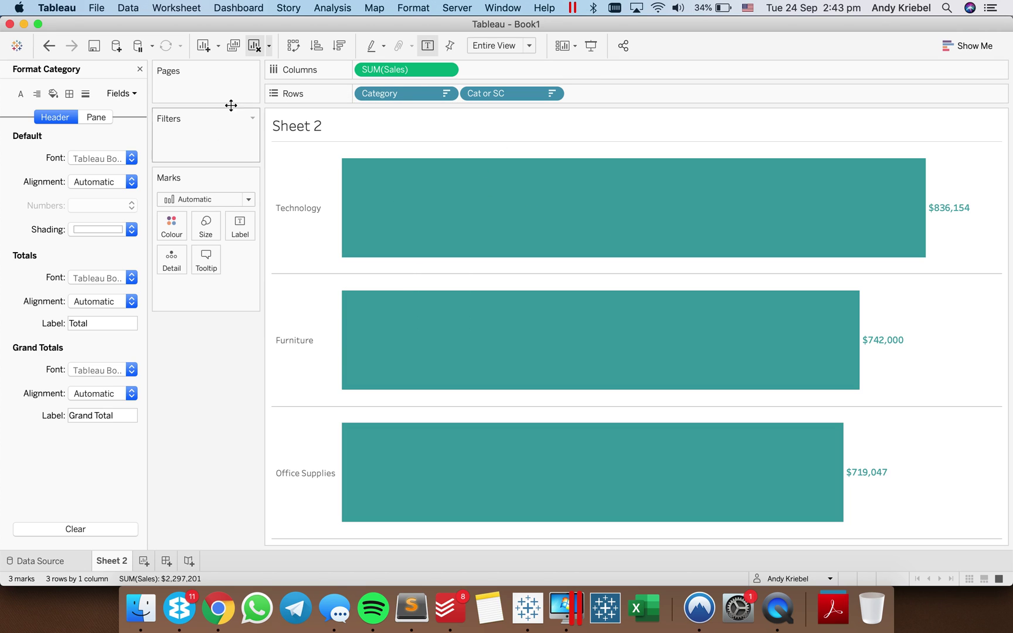
click(135, 95)
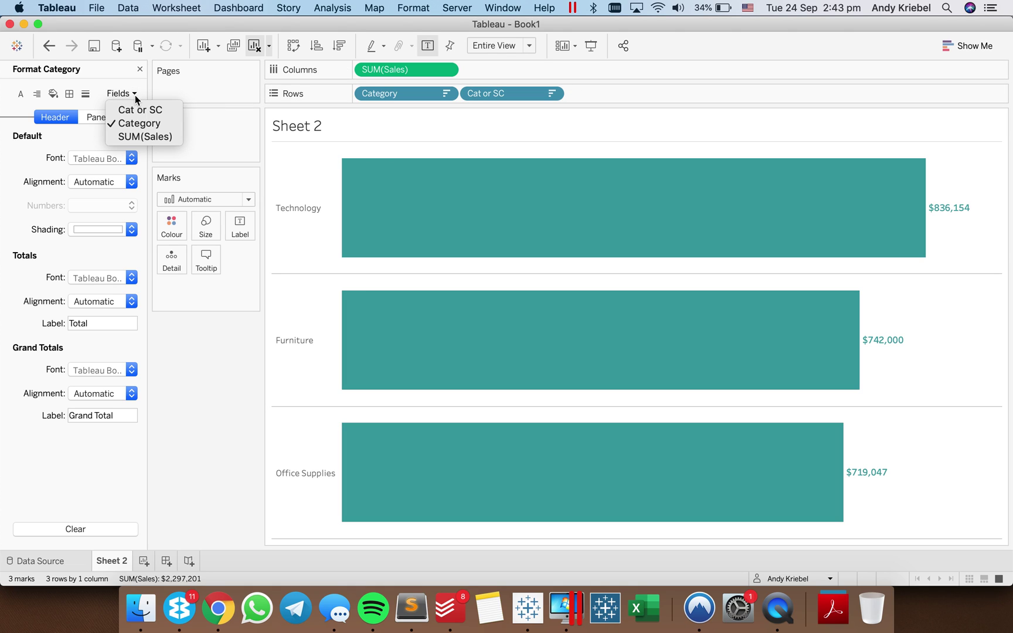
click(141, 107)
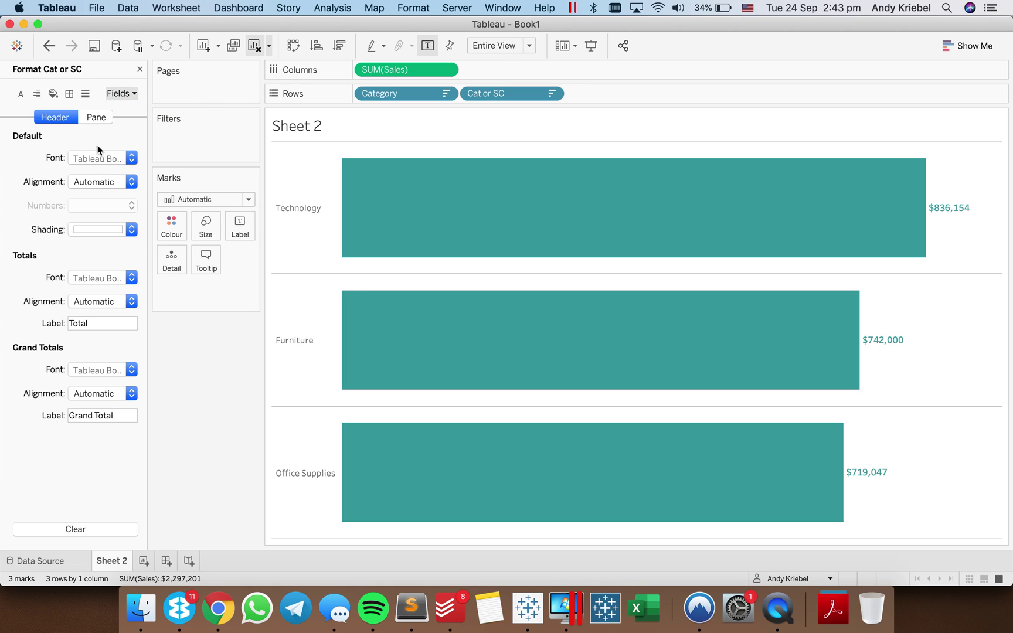
Set the header default font to Tableau Medium, size 10, in teal.
click(98, 160)
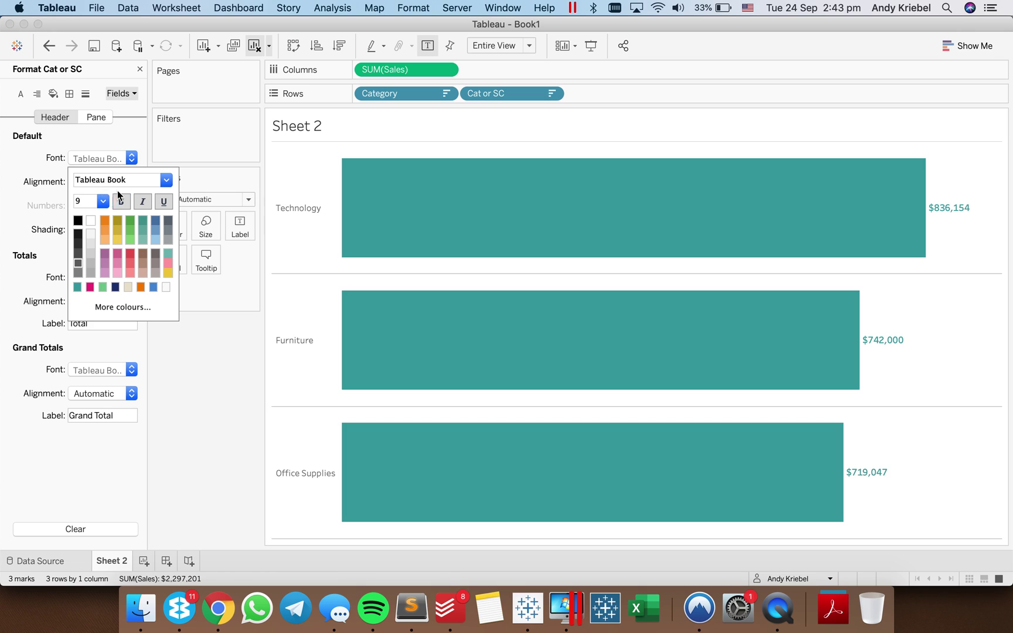
click(167, 180)
click(138, 210)
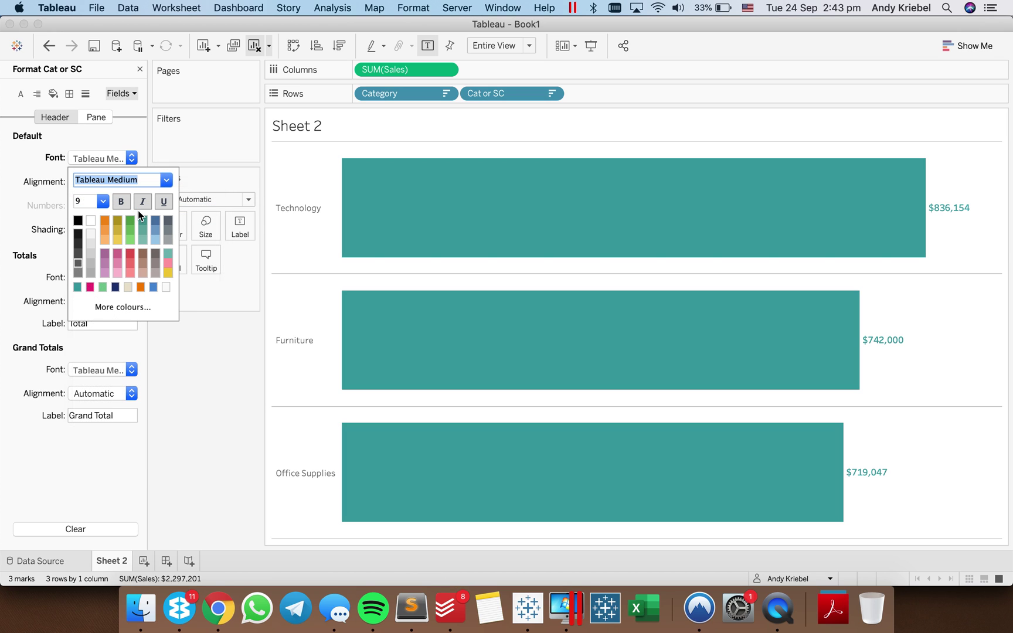
click(109, 202)
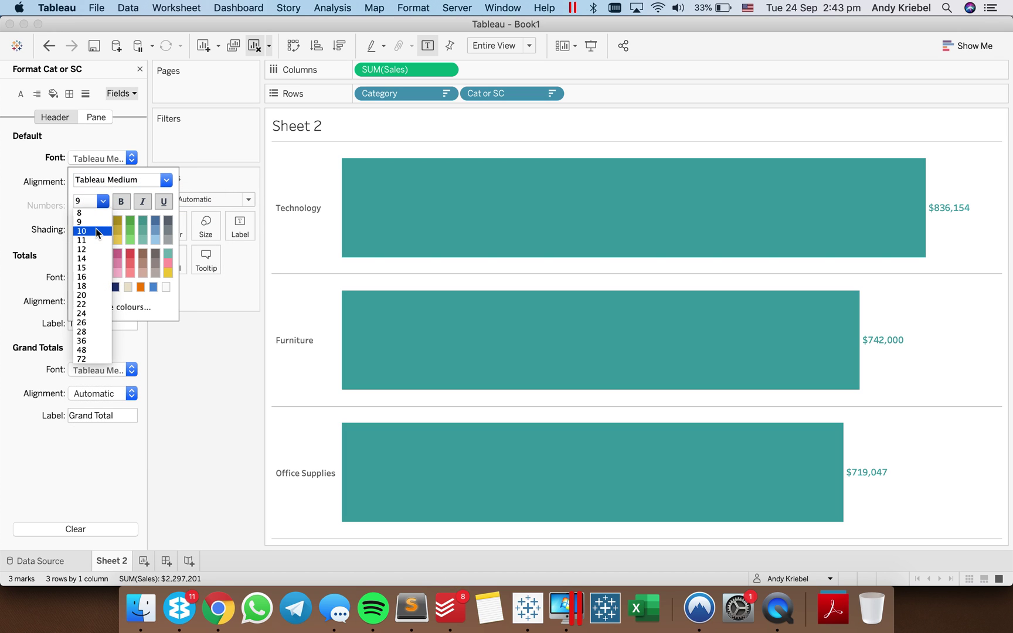
click(95, 229)
click(76, 287)
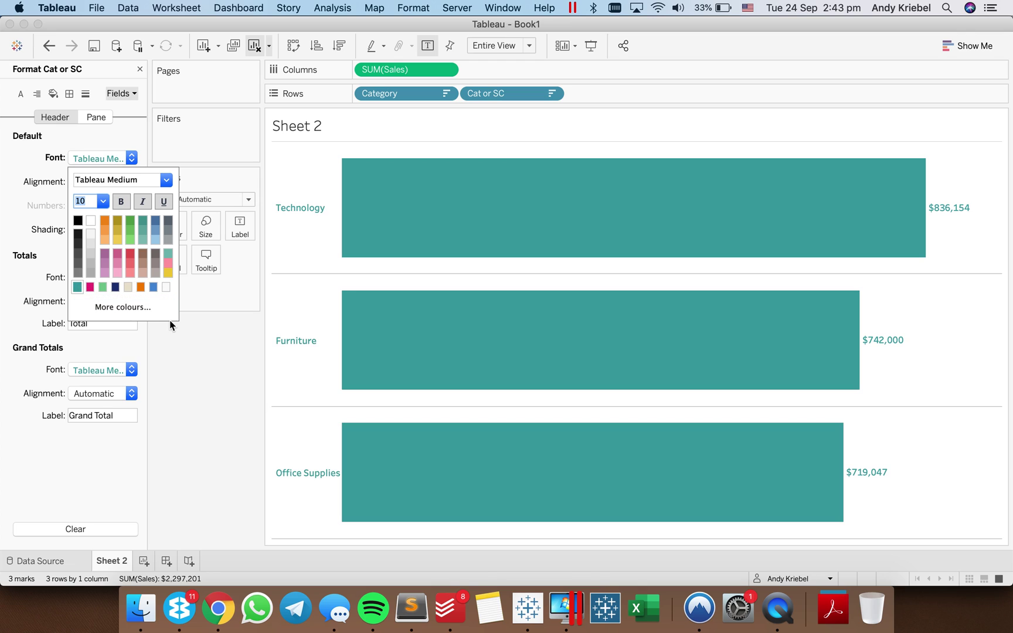
click(222, 388)
Close the Format Cat or SC pane to return to the Data pane.
click(139, 69)
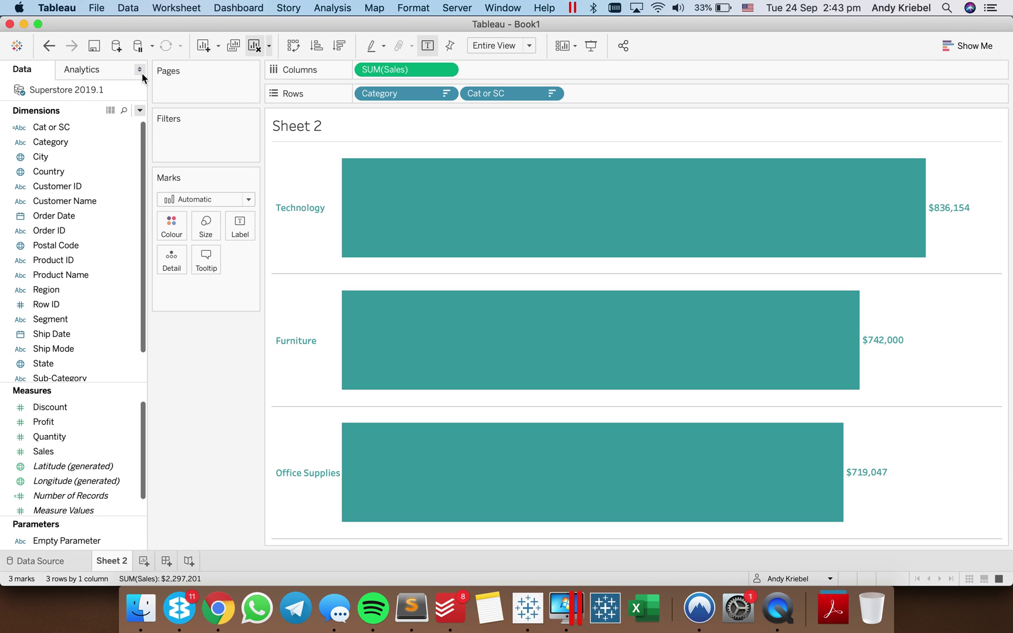